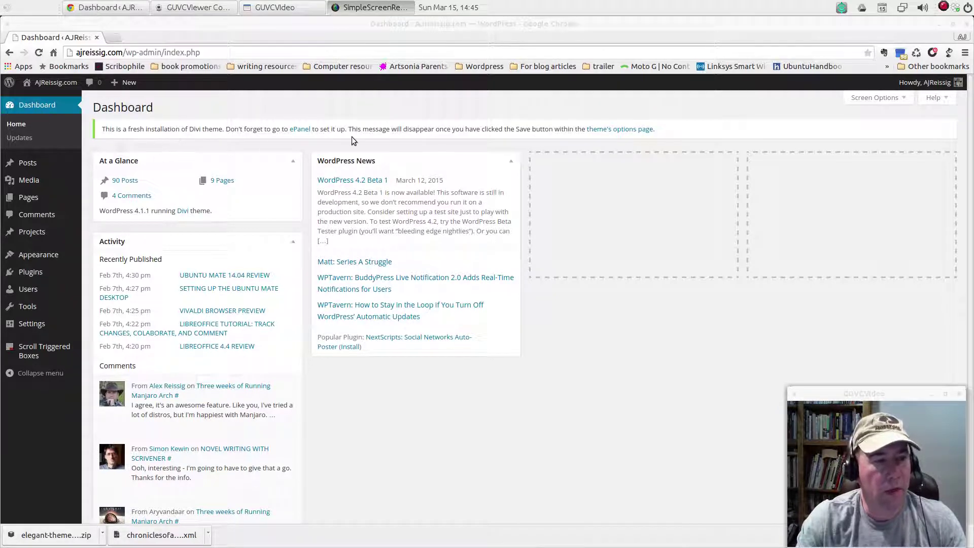
Step: Bring up the Pages flyout with All Pages and Add New from the dashboard sidebar
{"action": "mouse_move", "coordinate": [28, 201]}
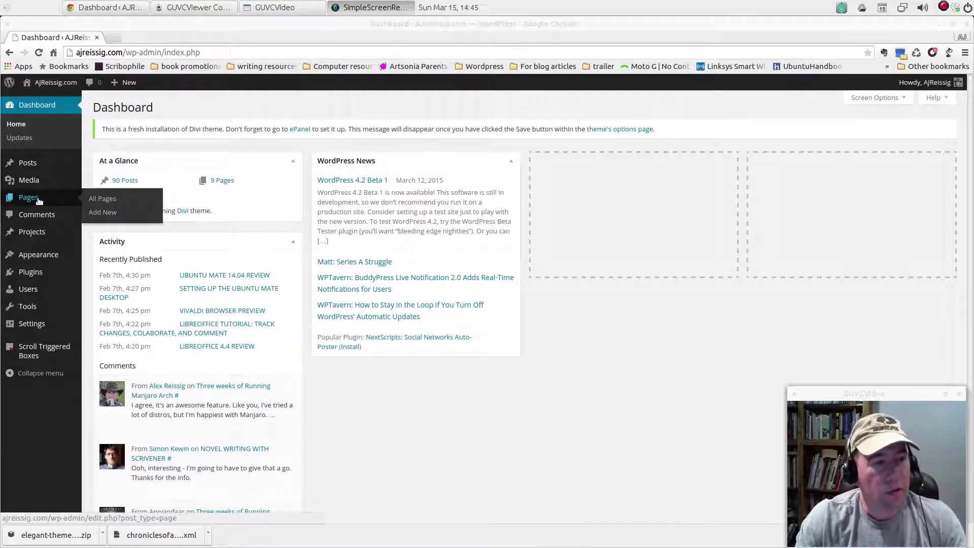
Step: Create a new page in the Divi builder and scroll its premade layouts down to Coming Soon
{"action": "left_click", "coordinate": [104, 213]}
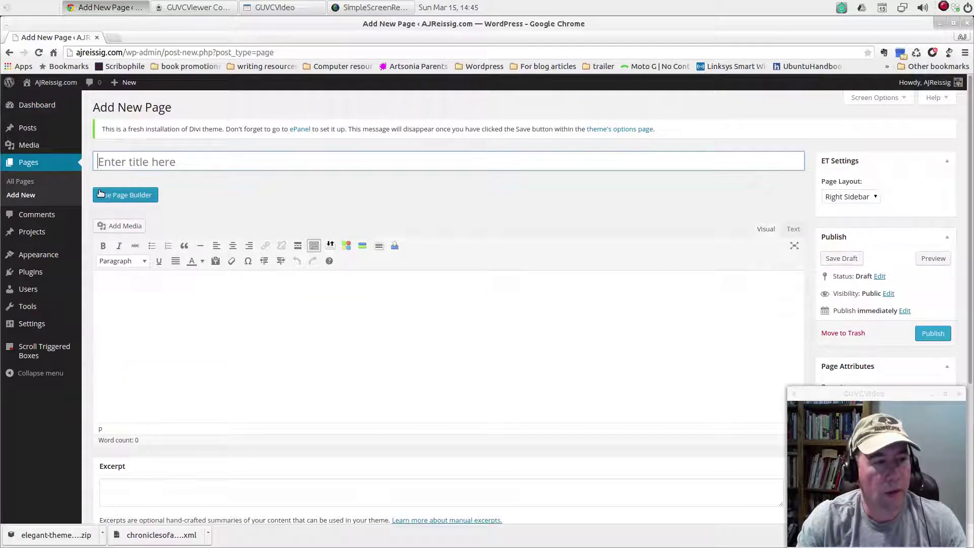
{"action": "left_click", "coordinate": [101, 193]}
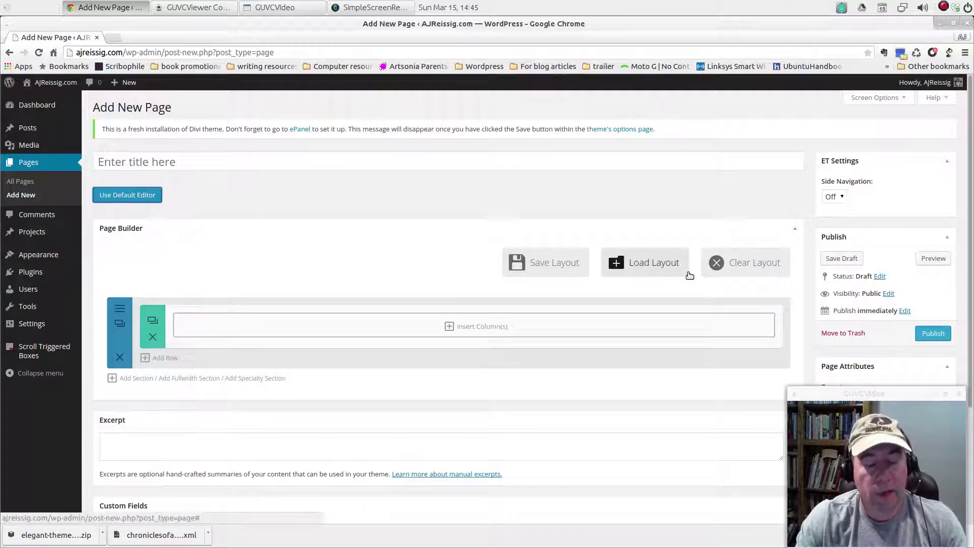
{"action": "left_click", "coordinate": [670, 270]}
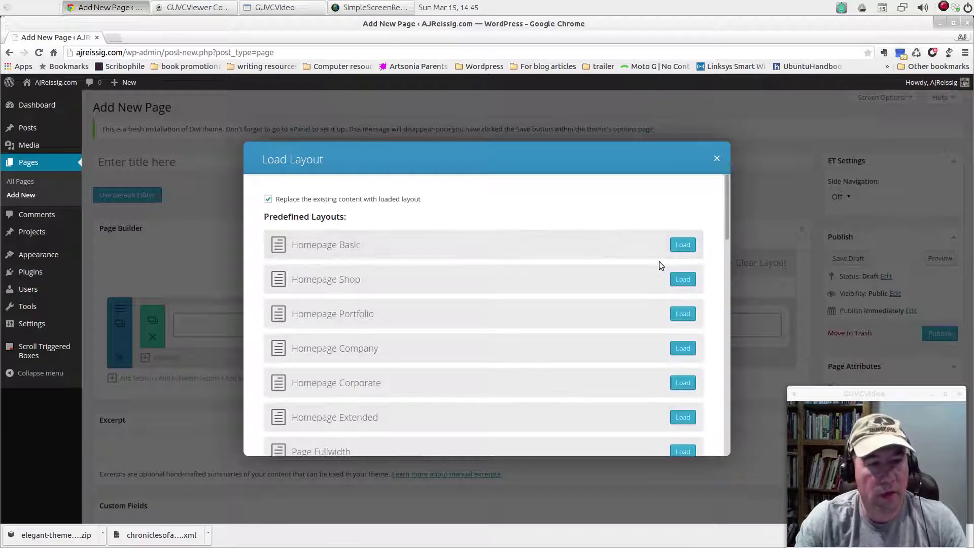
{"action": "scroll", "coordinate": [662, 249], "scroll_direction": "down", "scroll_amount": 1}
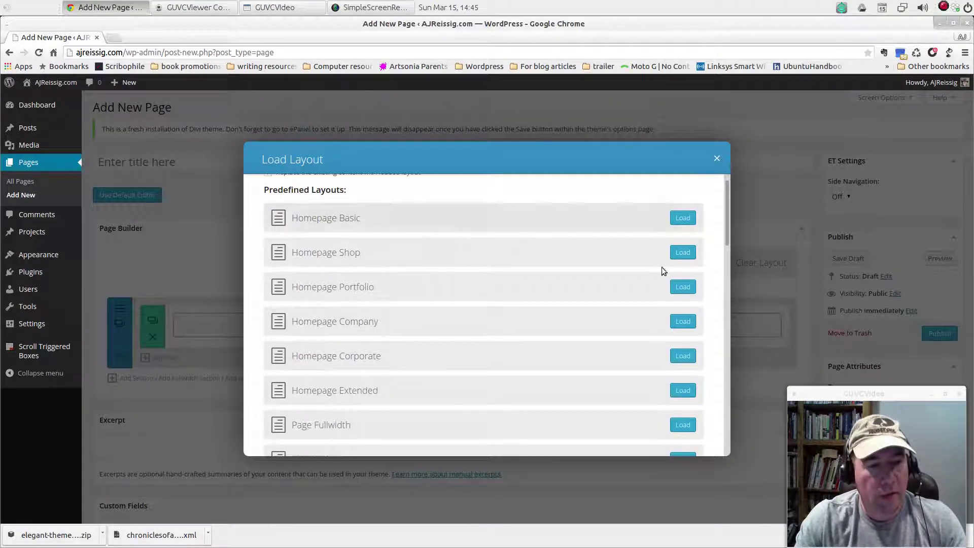
{"action": "scroll", "coordinate": [660, 276], "scroll_direction": "down", "scroll_amount": 10}
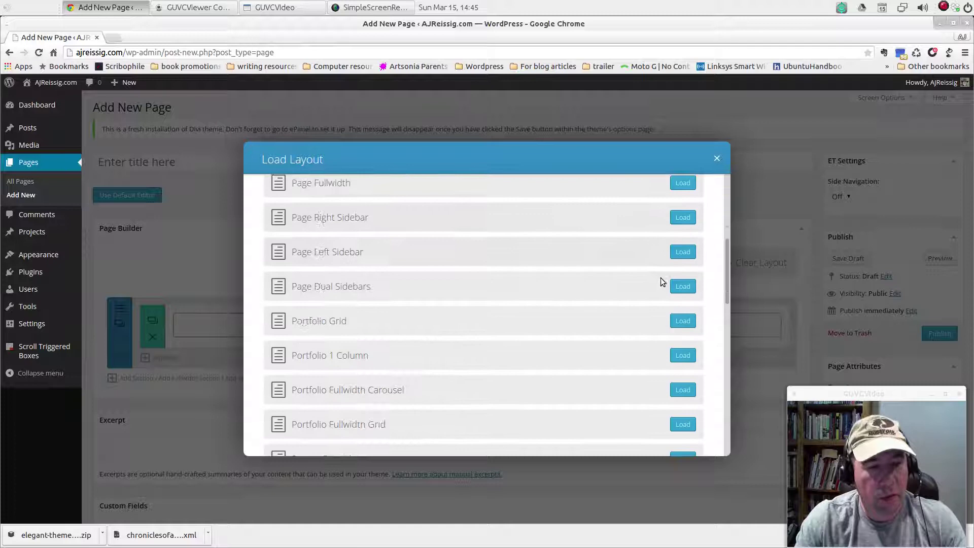
{"action": "scroll", "coordinate": [660, 278], "scroll_direction": "down", "scroll_amount": 7}
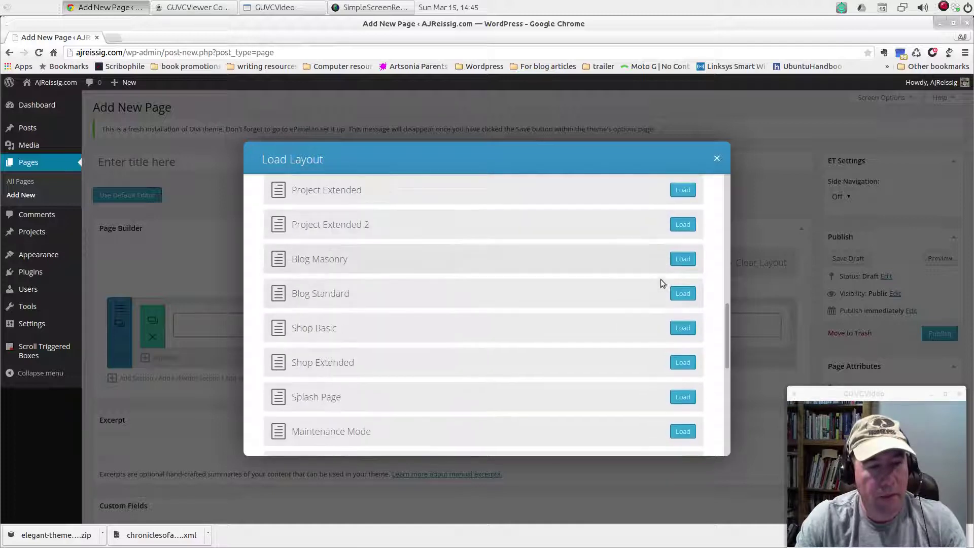
{"action": "scroll", "coordinate": [631, 260], "scroll_direction": "down", "scroll_amount": 5}
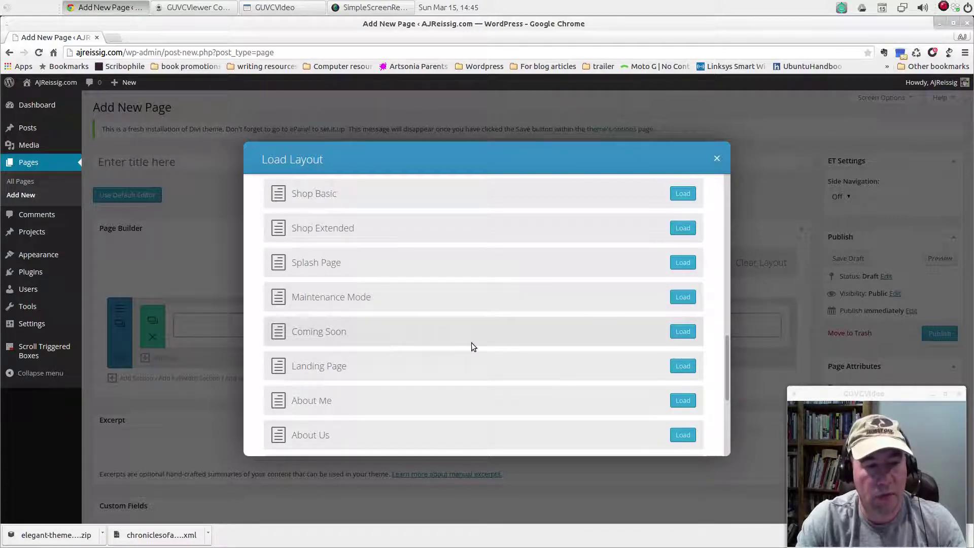
Step: Load the Coming Soon layout and delete its Subscribe and Call To Action/Divider rows
{"action": "left_click", "coordinate": [673, 333]}
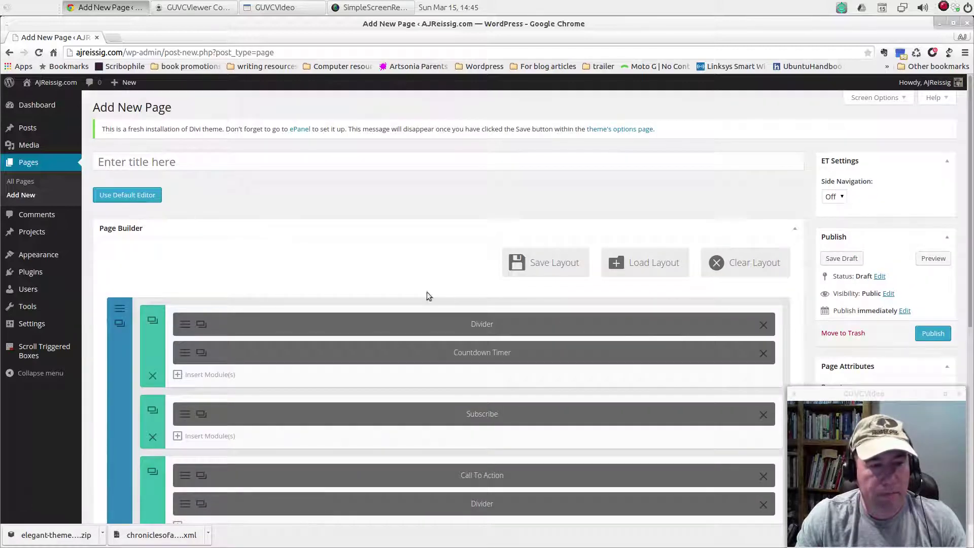
{"action": "scroll", "coordinate": [637, 358], "scroll_direction": "down", "scroll_amount": 2}
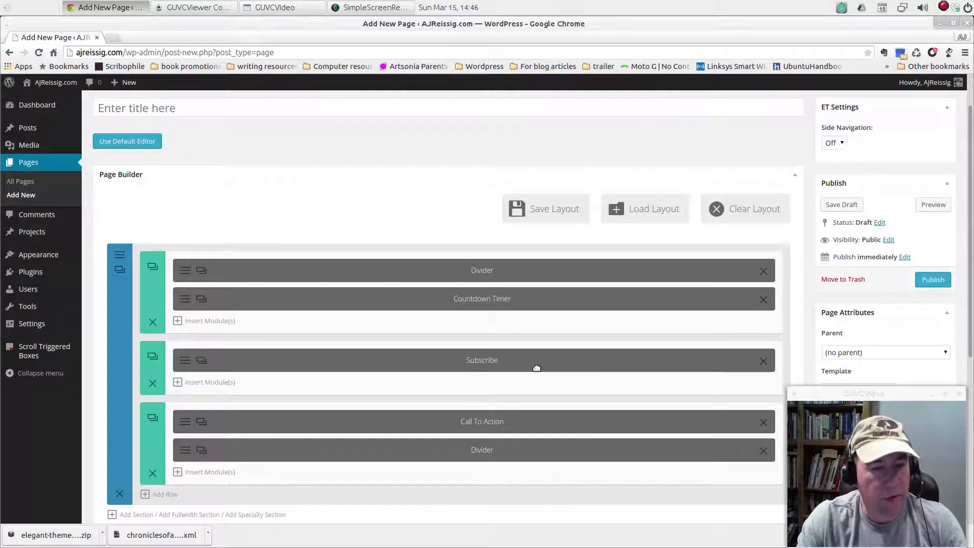
{"action": "scroll", "coordinate": [439, 406], "scroll_direction": "down", "scroll_amount": 2}
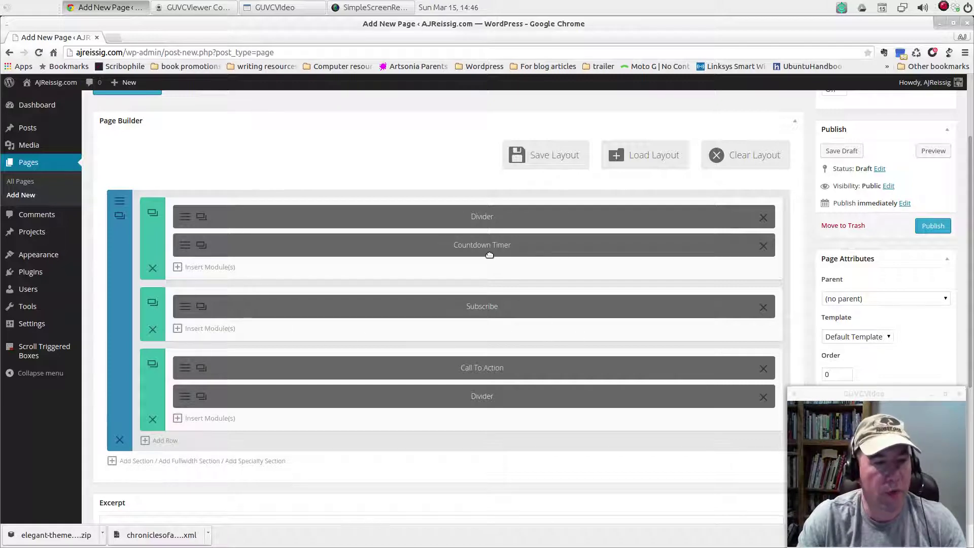
{"action": "left_click", "coordinate": [153, 330]}
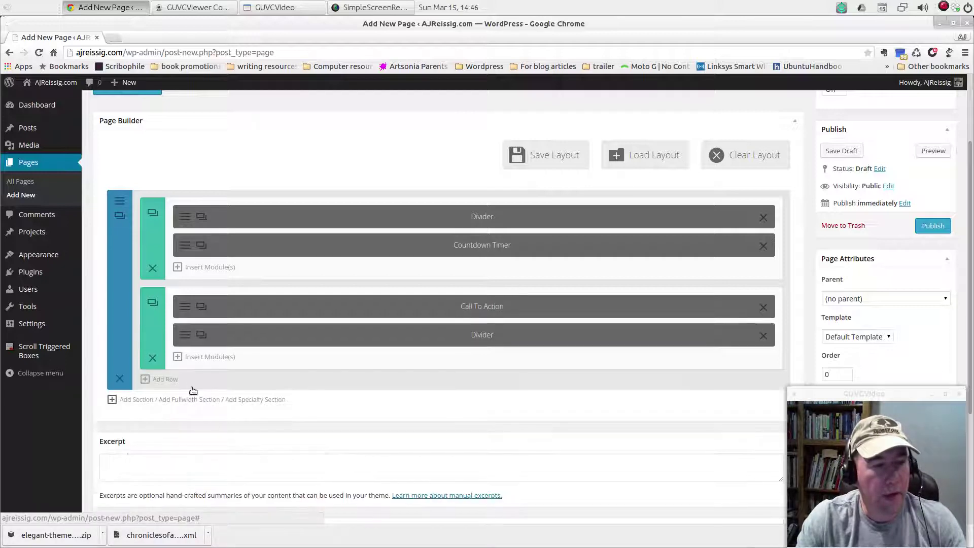
{"action": "left_click", "coordinate": [152, 358]}
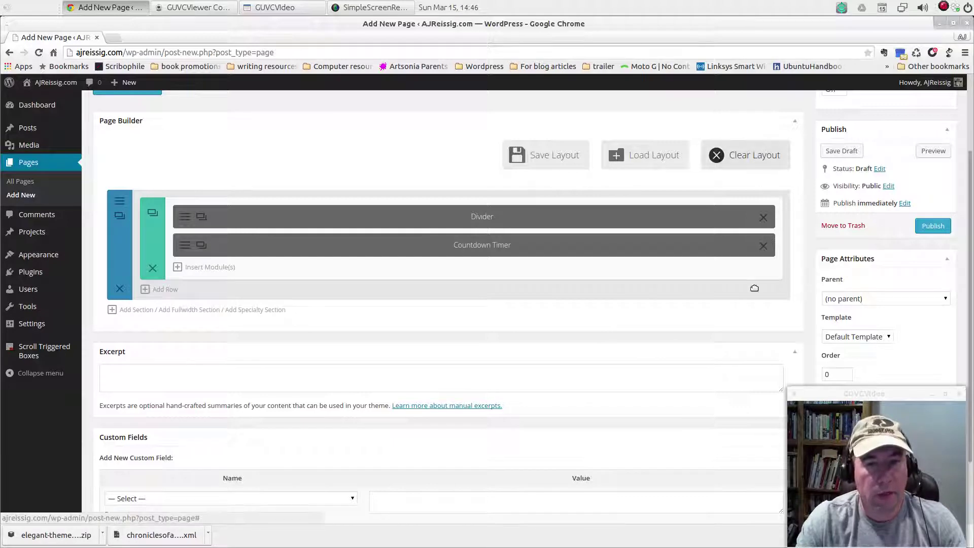
Step: Clear the entire layout and give the empty section one full-width column
{"action": "left_click", "coordinate": [747, 155]}
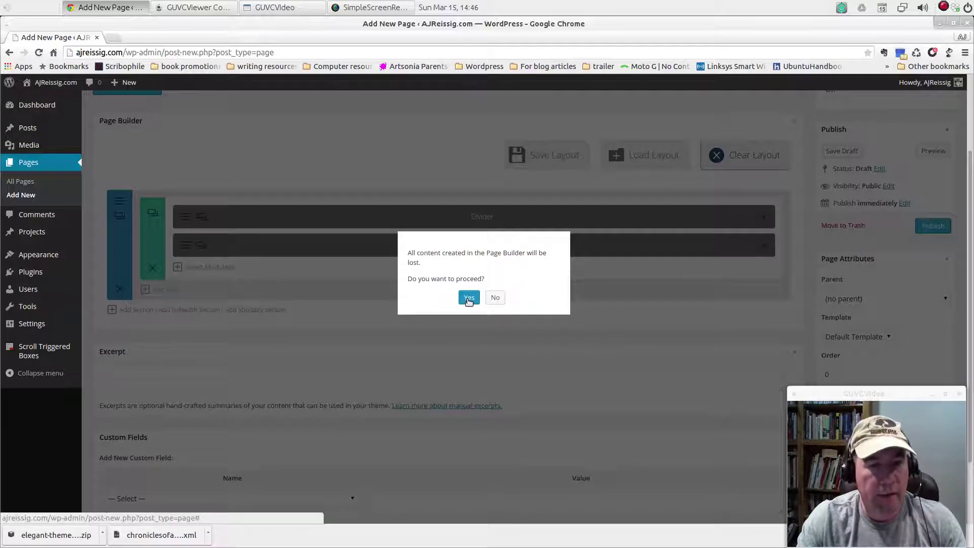
{"action": "left_click", "coordinate": [469, 299]}
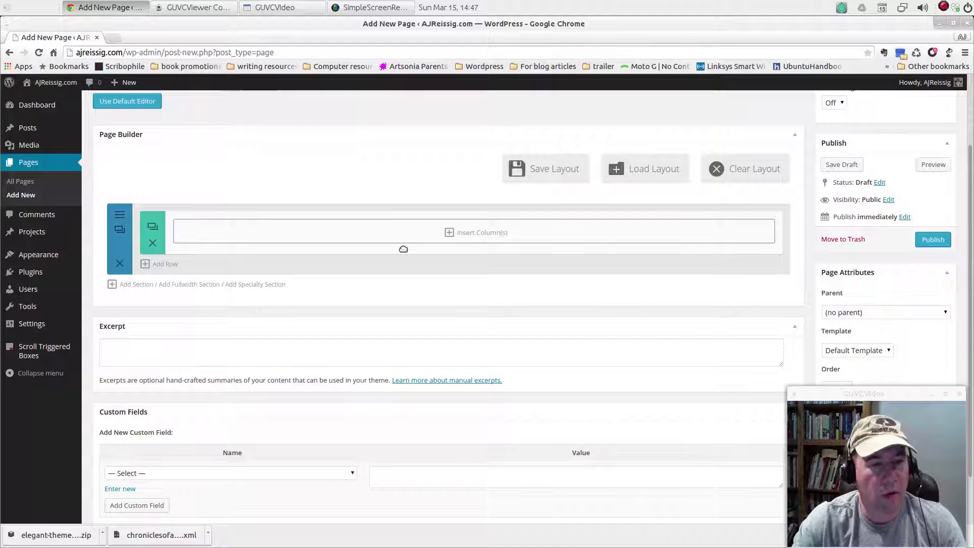
{"action": "left_click", "coordinate": [449, 235]}
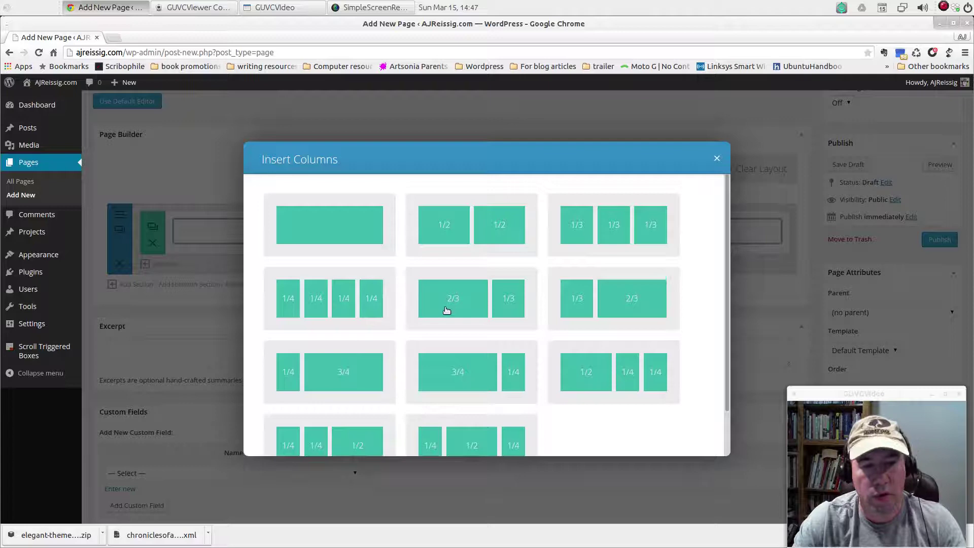
{"action": "scroll", "coordinate": [570, 360], "scroll_direction": "down", "scroll_amount": 2}
{"action": "scroll", "coordinate": [576, 378], "scroll_direction": "up", "scroll_amount": 2}
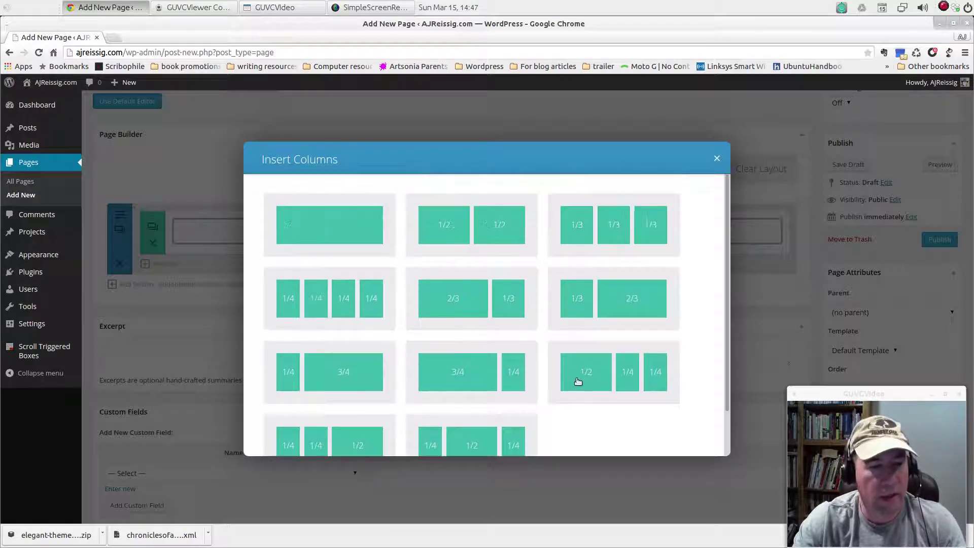
{"action": "left_click", "coordinate": [338, 225]}
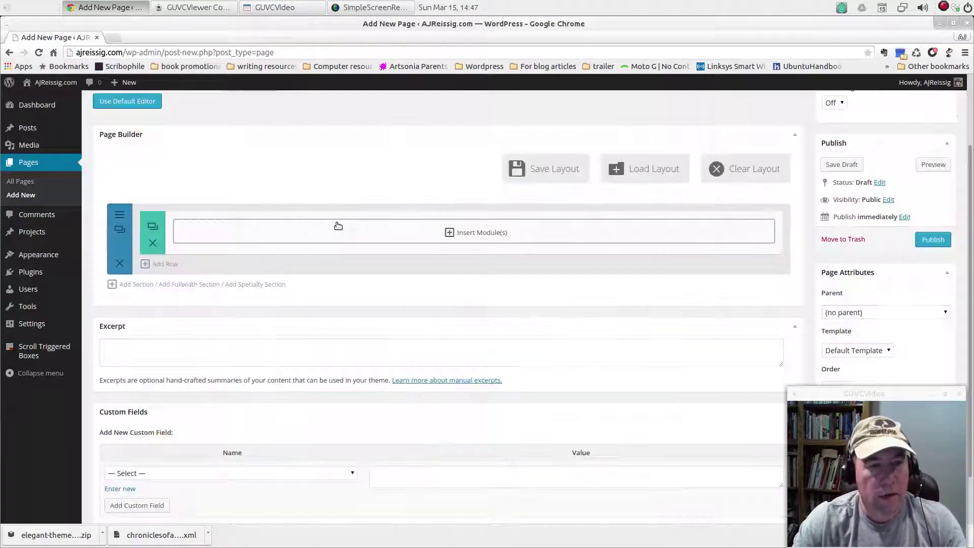
Step: Add a Countdown Timer module titled with the site name followed by 'Coming Soon!'
{"action": "left_click", "coordinate": [482, 234]}
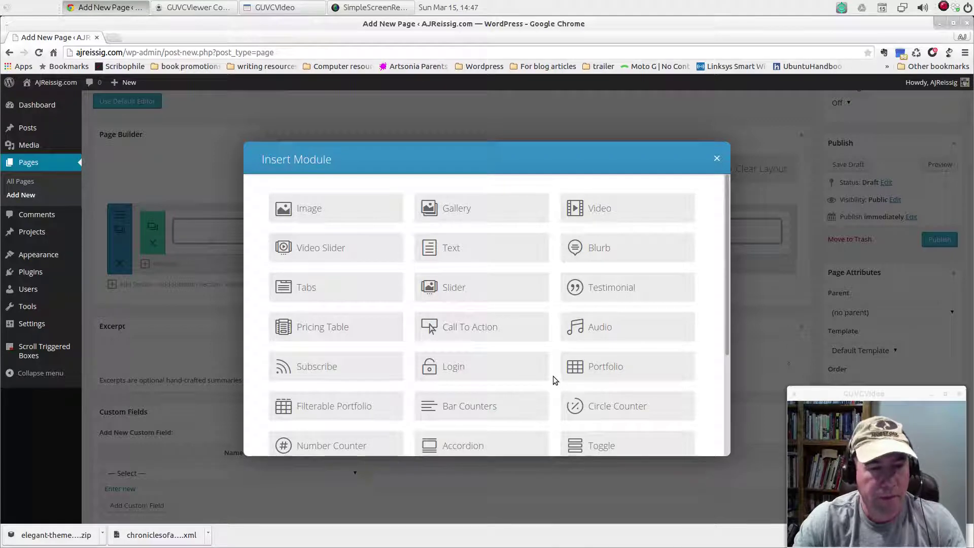
{"action": "scroll", "coordinate": [553, 374], "scroll_direction": "down", "scroll_amount": 3}
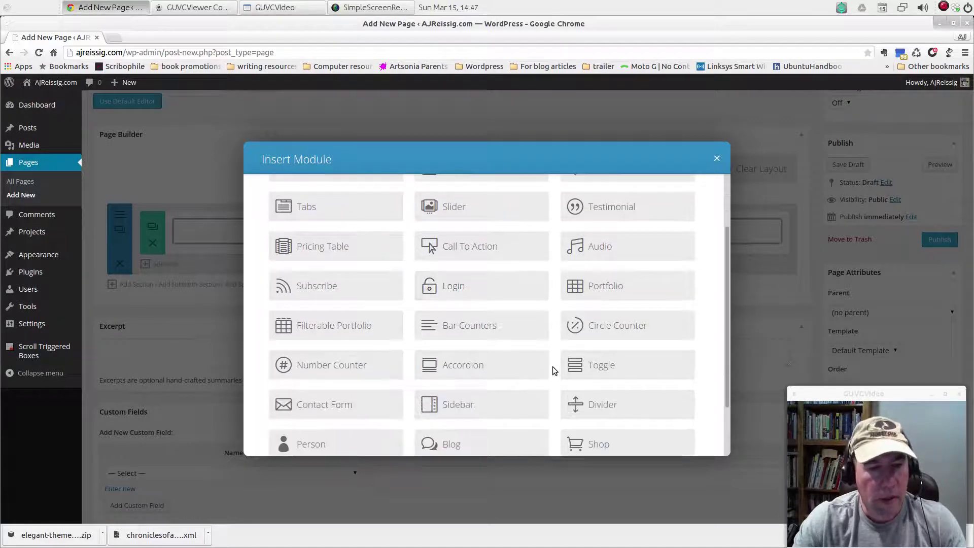
{"action": "scroll", "coordinate": [554, 372], "scroll_direction": "down", "scroll_amount": 3}
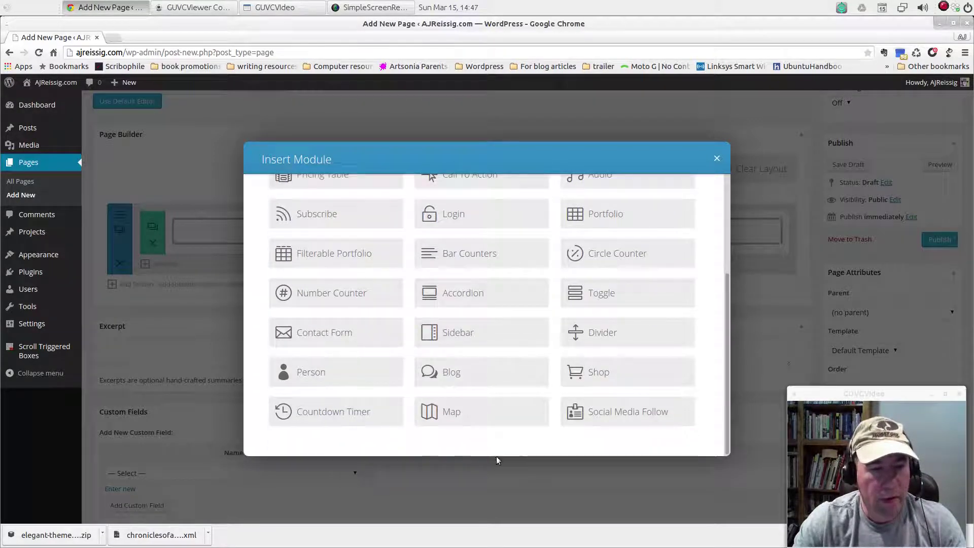
{"action": "left_click", "coordinate": [350, 413]}
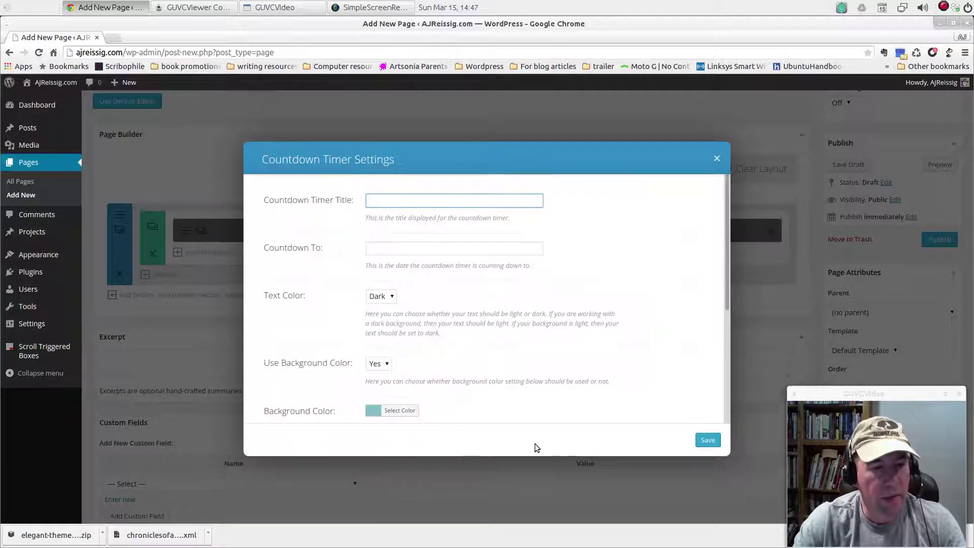
{"action": "left_click", "coordinate": [388, 198]}
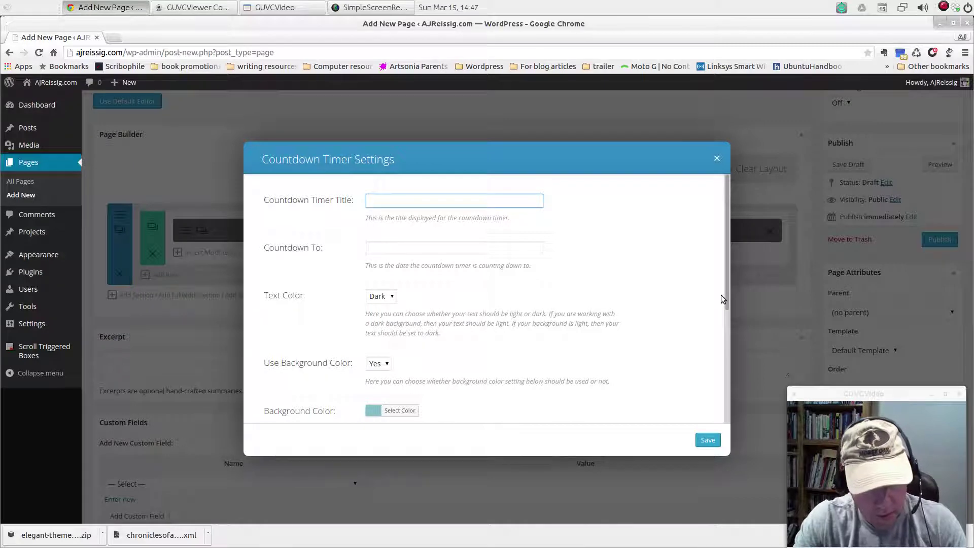
{"action": "type", "text": "Re"}
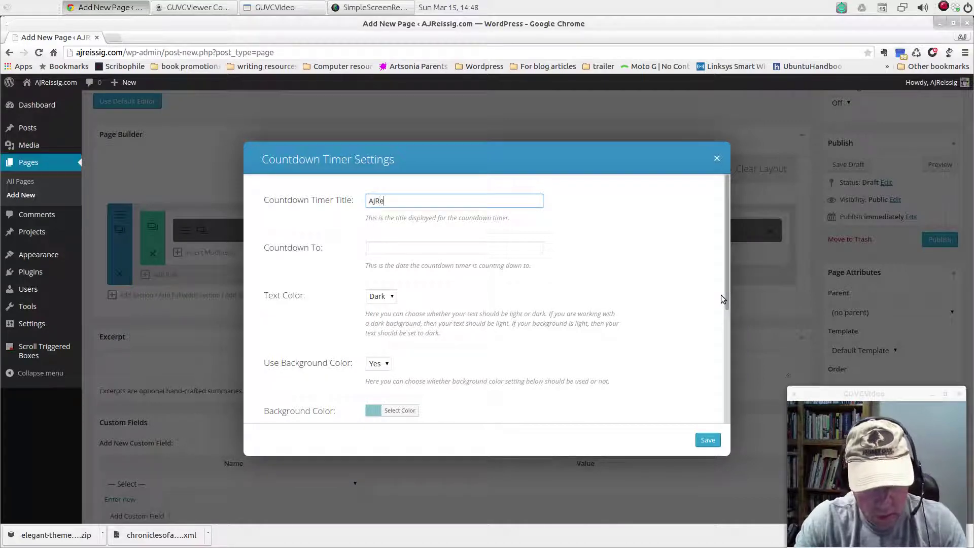
{"action": "type", "text": "issig."}
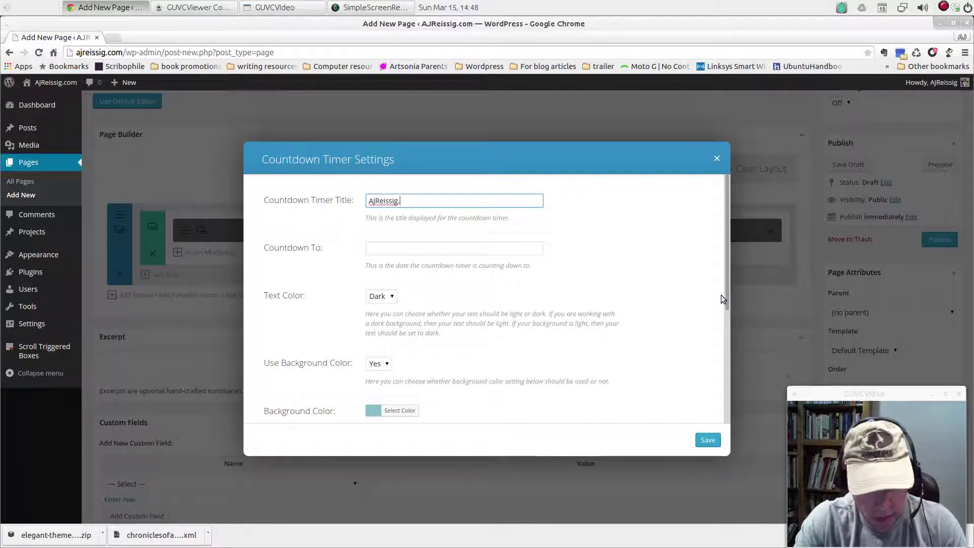
{"action": "type", "text": "com "}
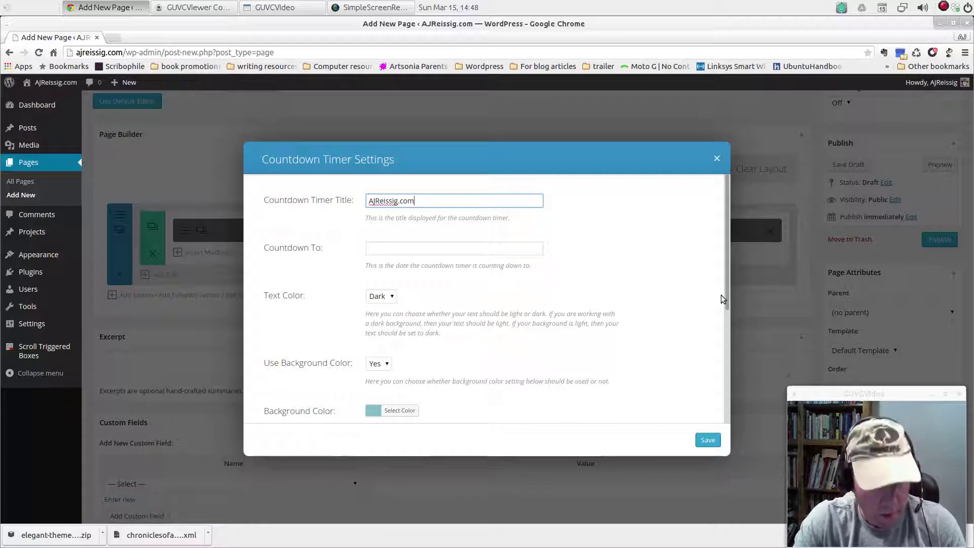
{"action": "type", "text": "Coming Soo"}
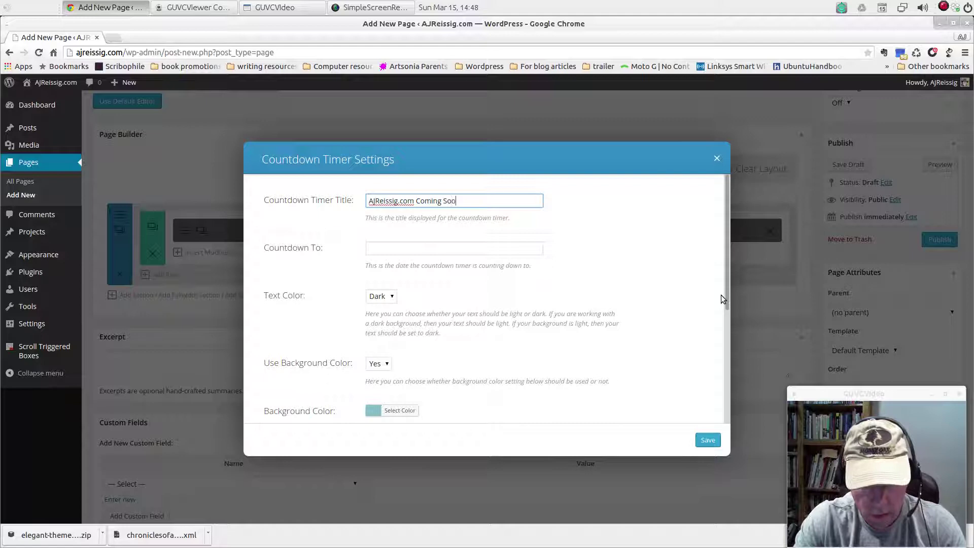
{"action": "type", "text": "n!"}
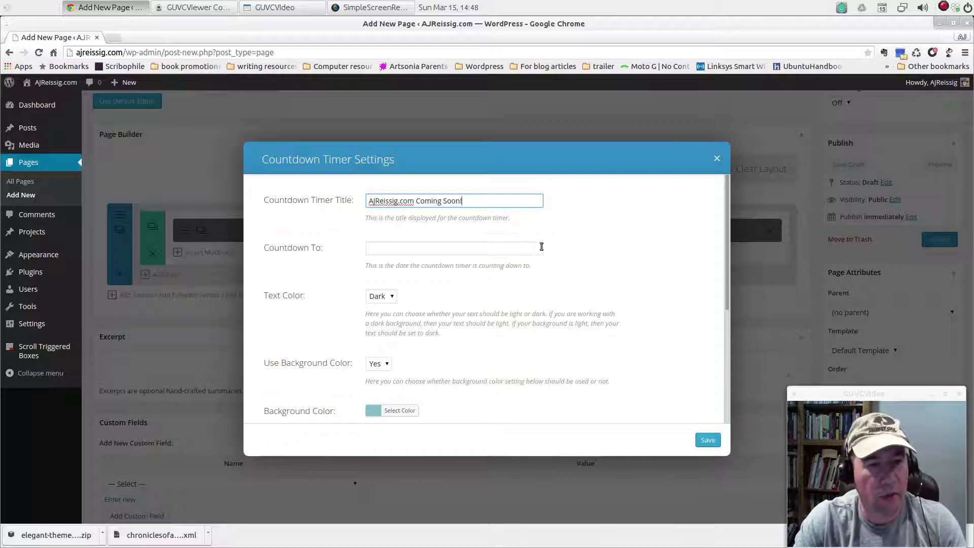
Step: Set the timer's Countdown To date to 03/25/2015 00:00
{"action": "left_click", "coordinate": [387, 250]}
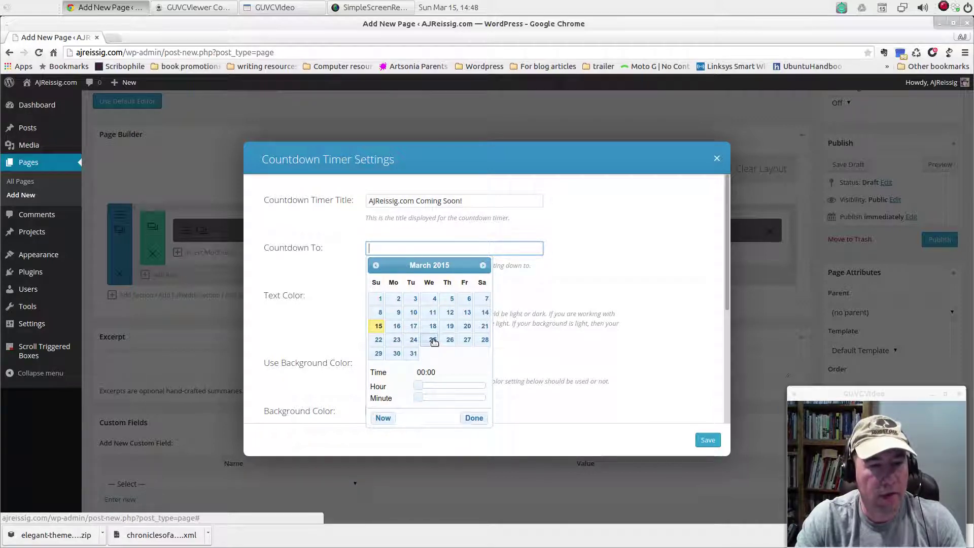
{"action": "left_click", "coordinate": [433, 341]}
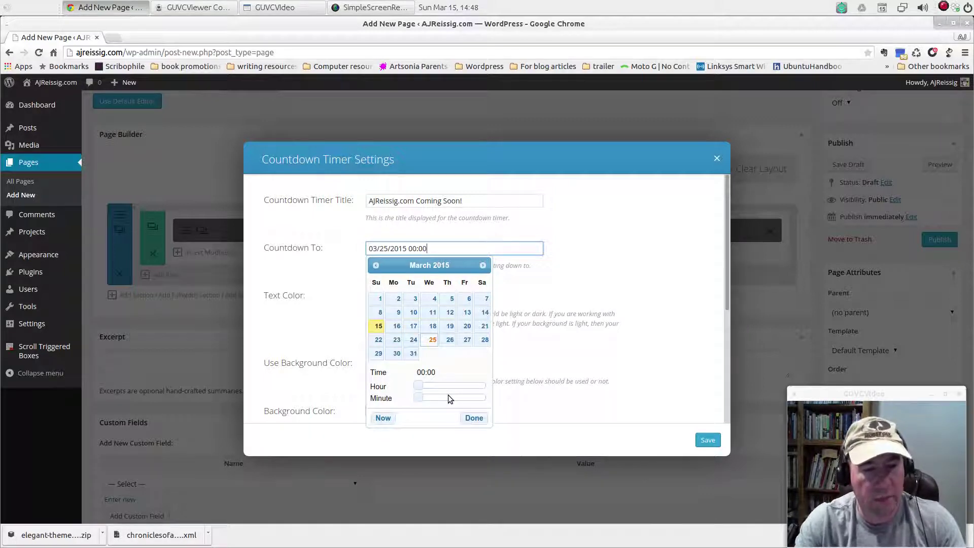
{"action": "left_click", "coordinate": [468, 418]}
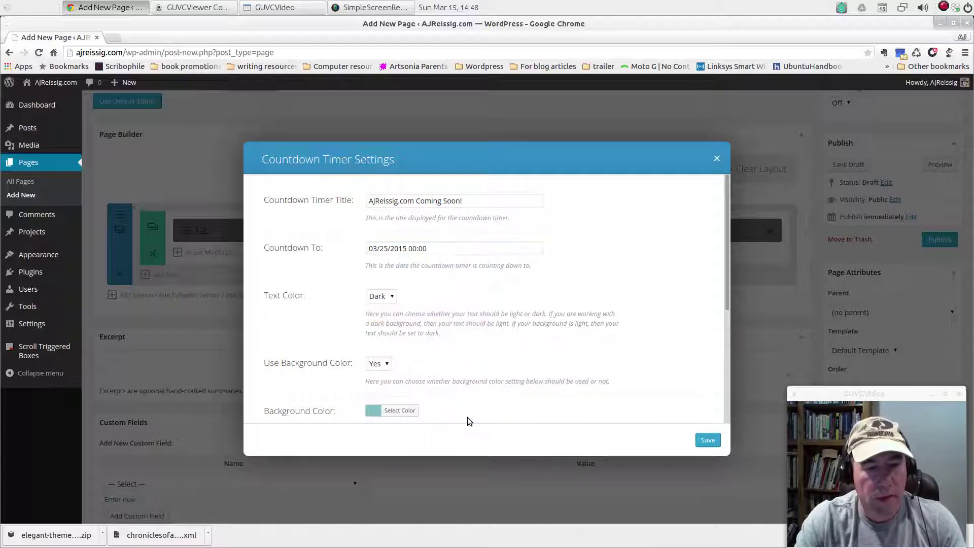
Step: Switch the timer's background colour off and back on, confirm it is #7EBEC5, and save
{"action": "scroll", "coordinate": [461, 359], "scroll_direction": "down", "scroll_amount": 2}
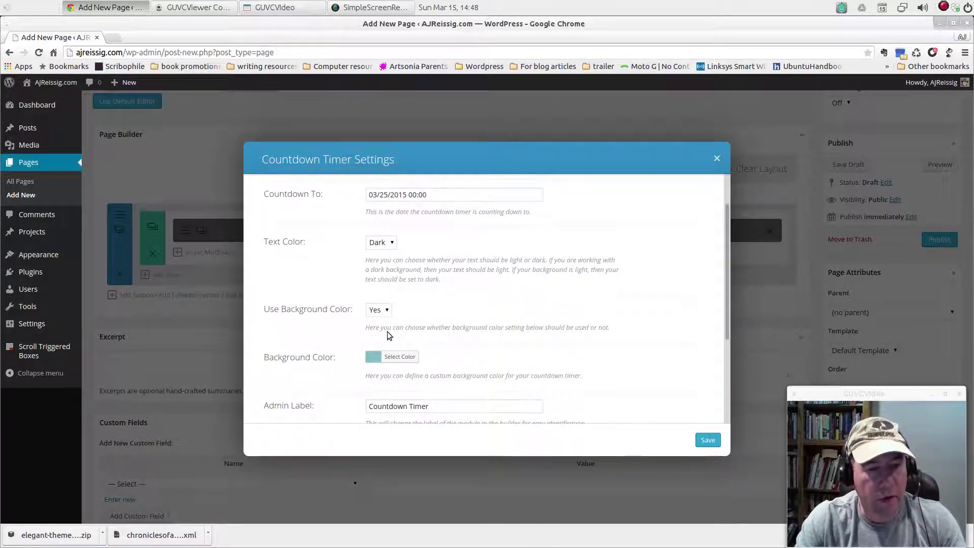
{"action": "scroll", "coordinate": [416, 335], "scroll_direction": "down", "scroll_amount": 2}
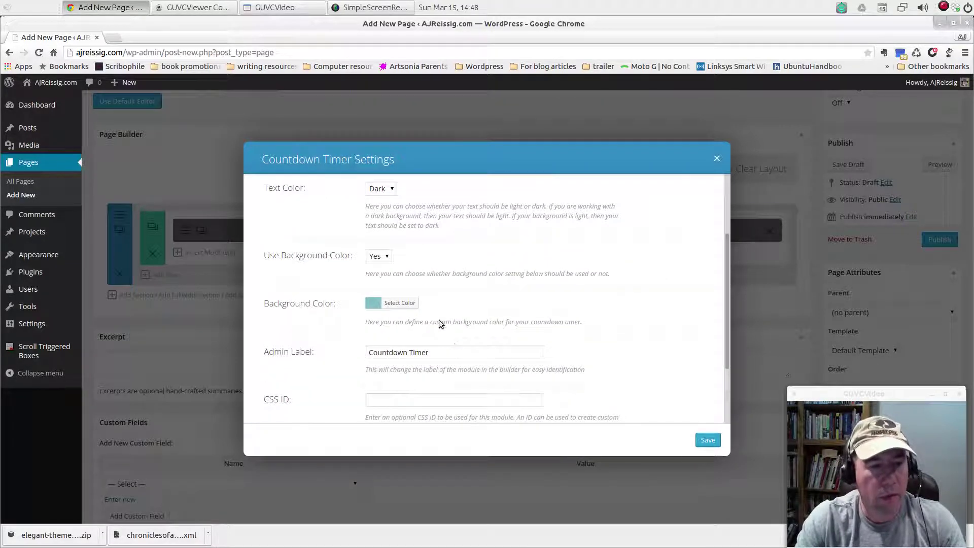
{"action": "left_click", "coordinate": [388, 260]}
{"action": "left_click", "coordinate": [380, 278]}
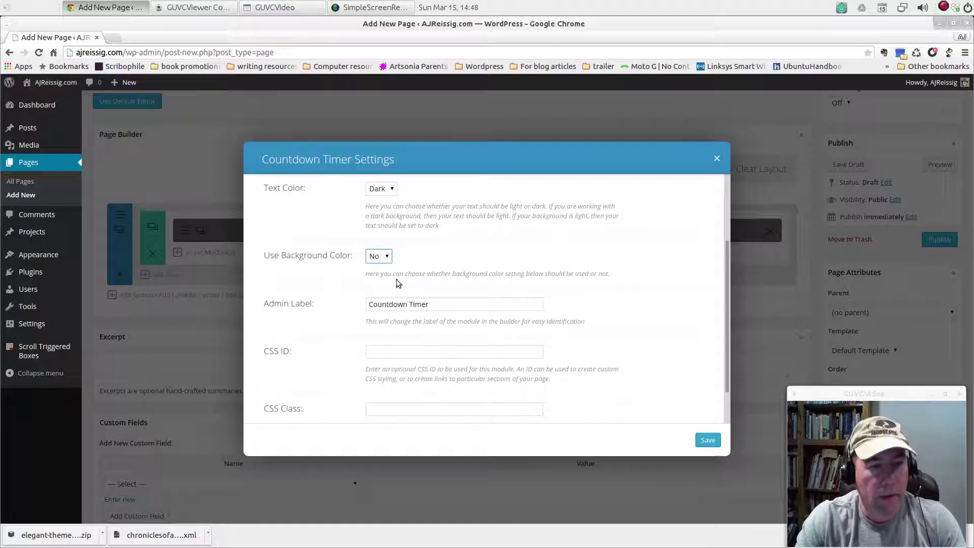
{"action": "left_click", "coordinate": [387, 259]}
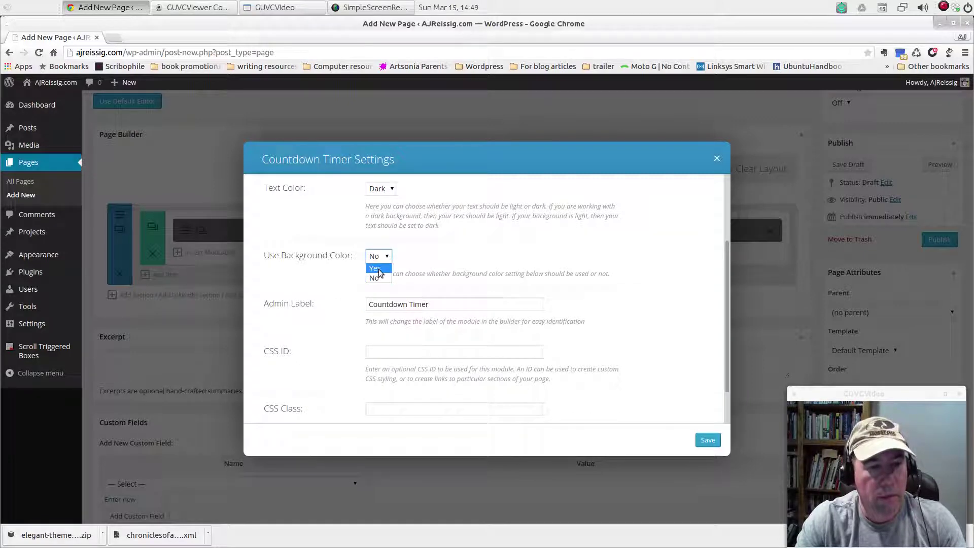
{"action": "left_click", "coordinate": [375, 269]}
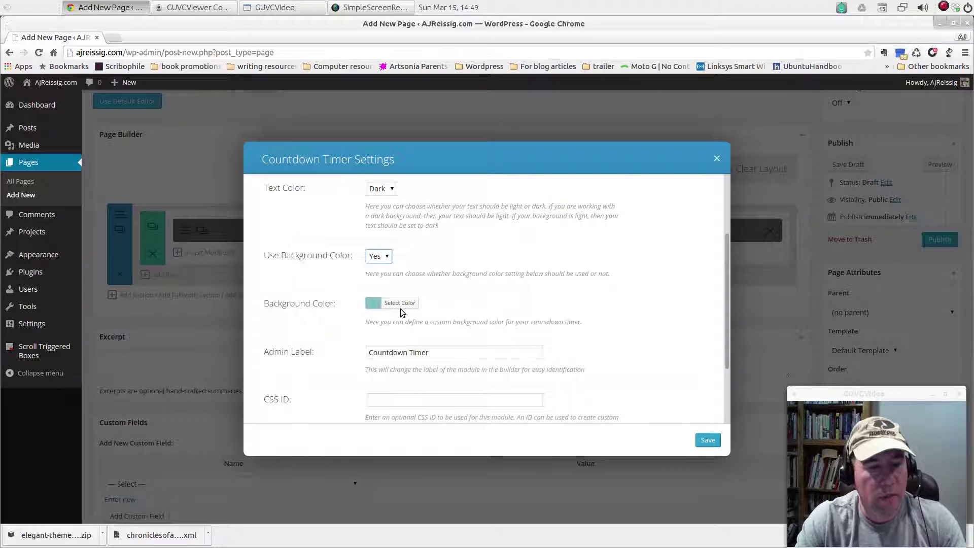
{"action": "left_click", "coordinate": [379, 306]}
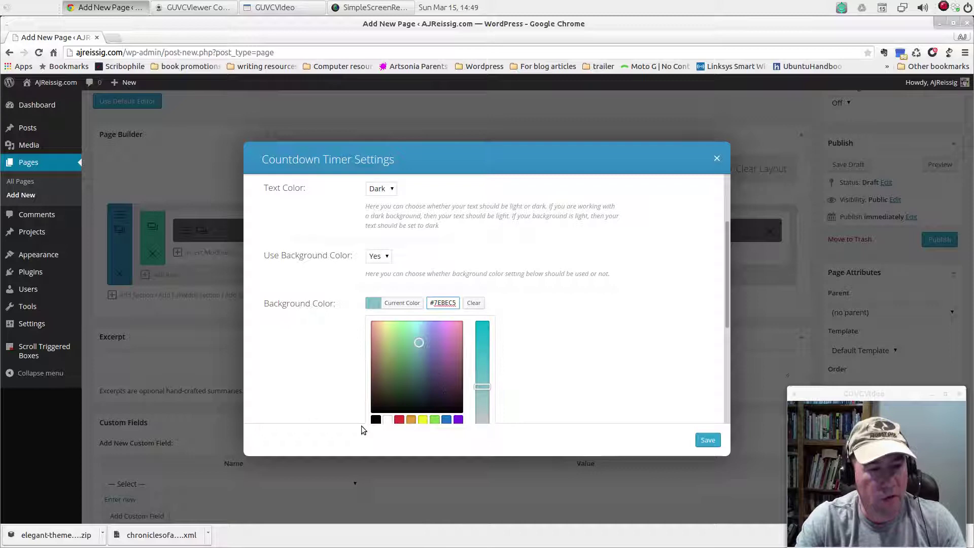
{"action": "scroll", "coordinate": [445, 437], "scroll_direction": "down", "scroll_amount": 1}
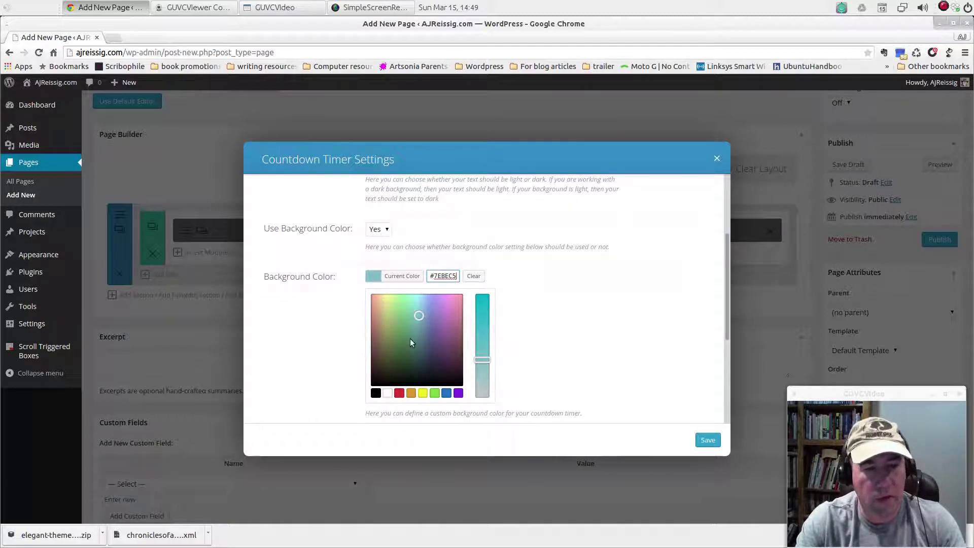
{"action": "left_click", "coordinate": [707, 440]}
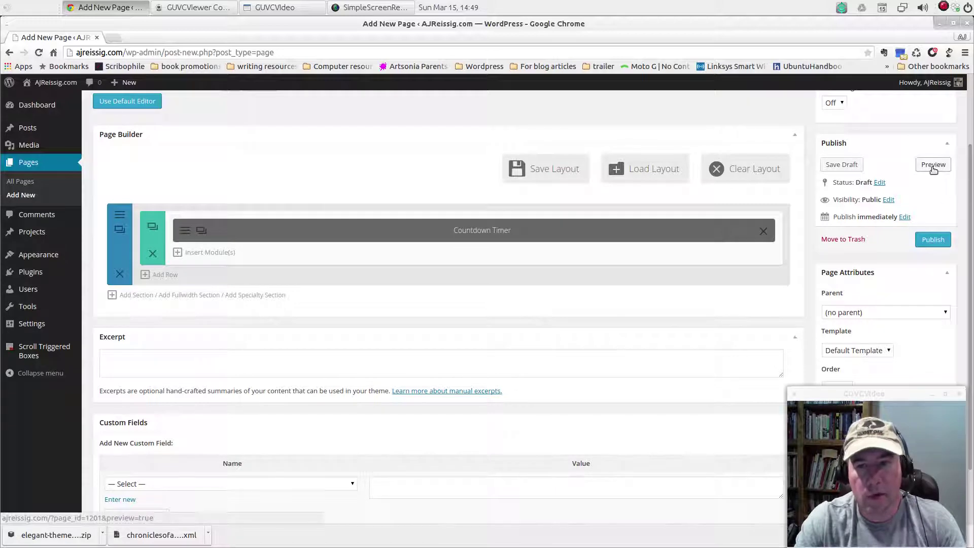
{"action": "left_click", "coordinate": [933, 170]}
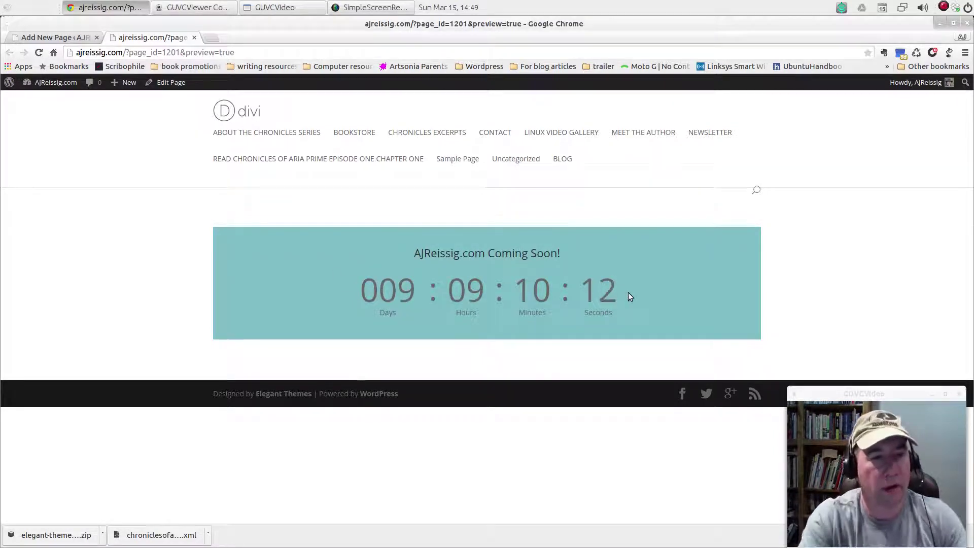
{"action": "left_click", "coordinate": [194, 37]}
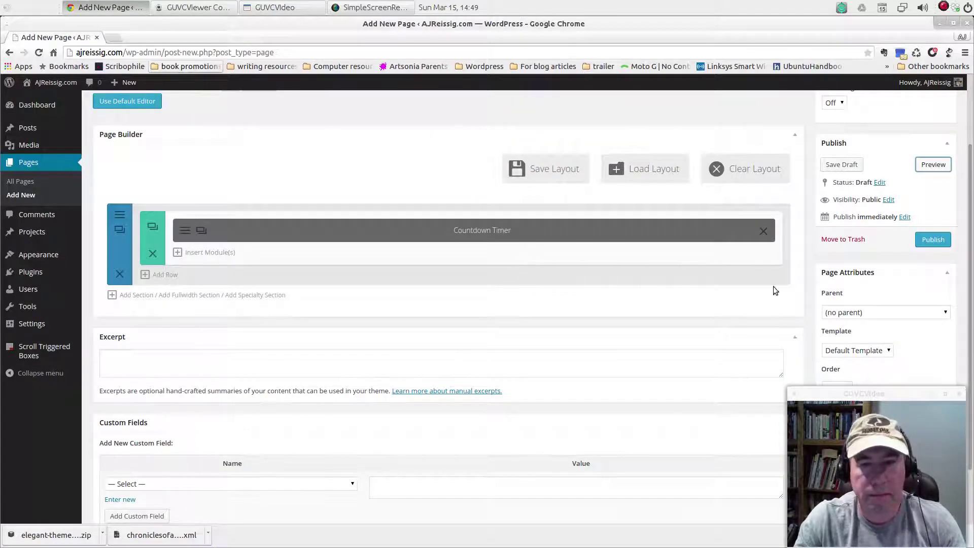
Step: Choose Blank Page under Page Attributes > Template and save the page as a draft
{"action": "scroll", "coordinate": [644, 281], "scroll_direction": "up", "scroll_amount": 2}
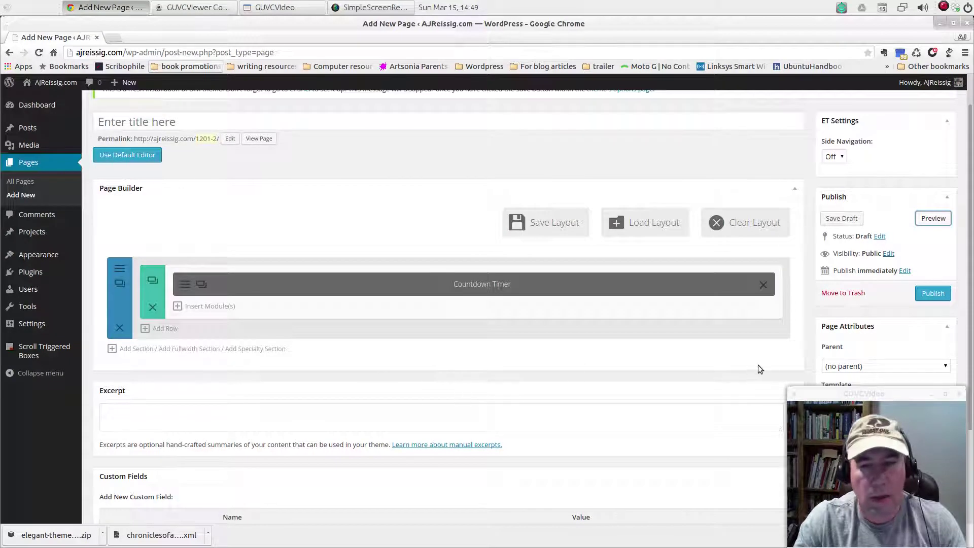
{"action": "scroll", "coordinate": [765, 364], "scroll_direction": "down", "scroll_amount": 4}
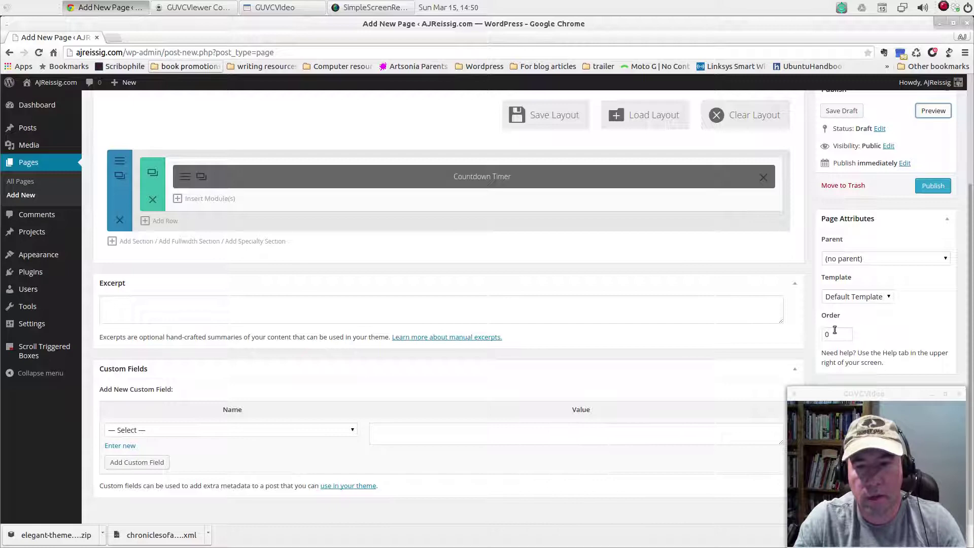
{"action": "left_click", "coordinate": [889, 298]}
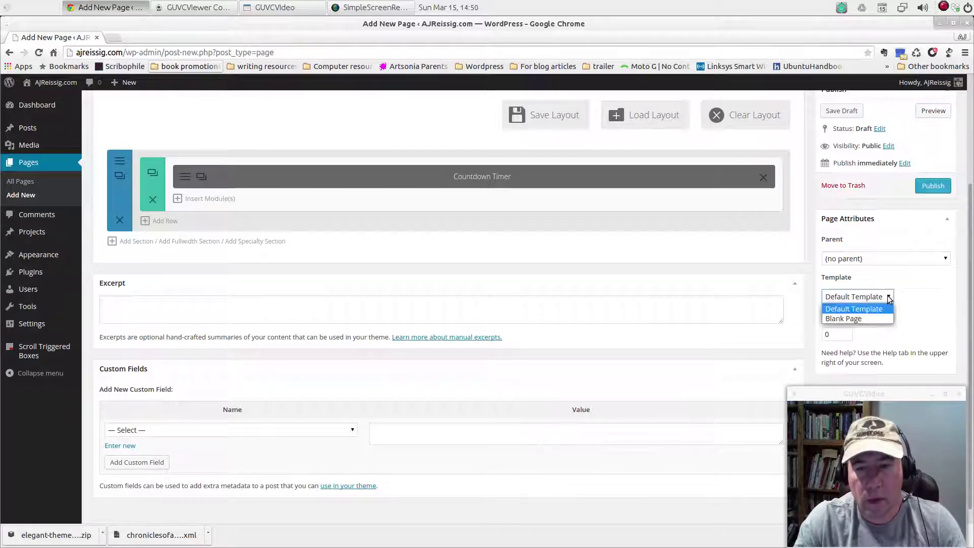
{"action": "left_click", "coordinate": [860, 318]}
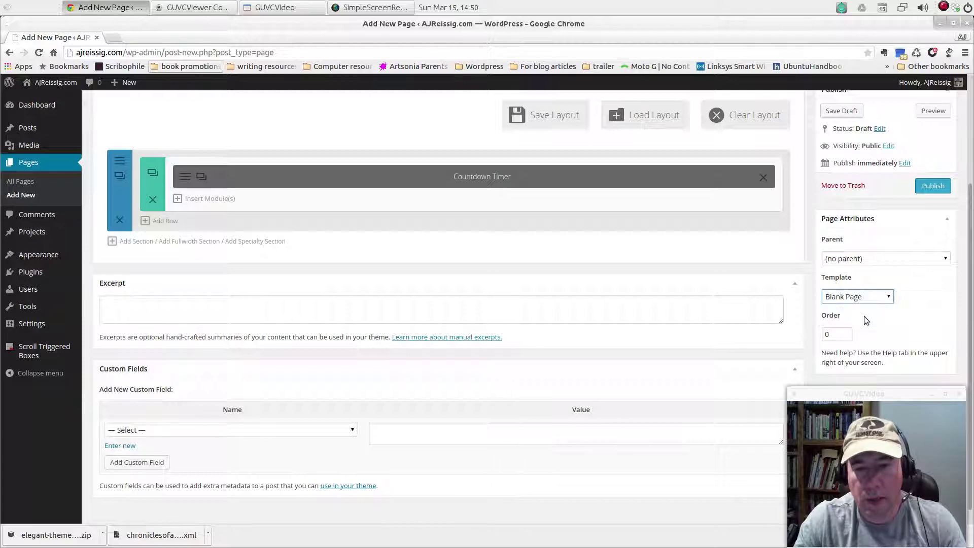
{"action": "left_click", "coordinate": [939, 297]}
{"action": "scroll", "coordinate": [937, 307], "scroll_direction": "up", "scroll_amount": 3}
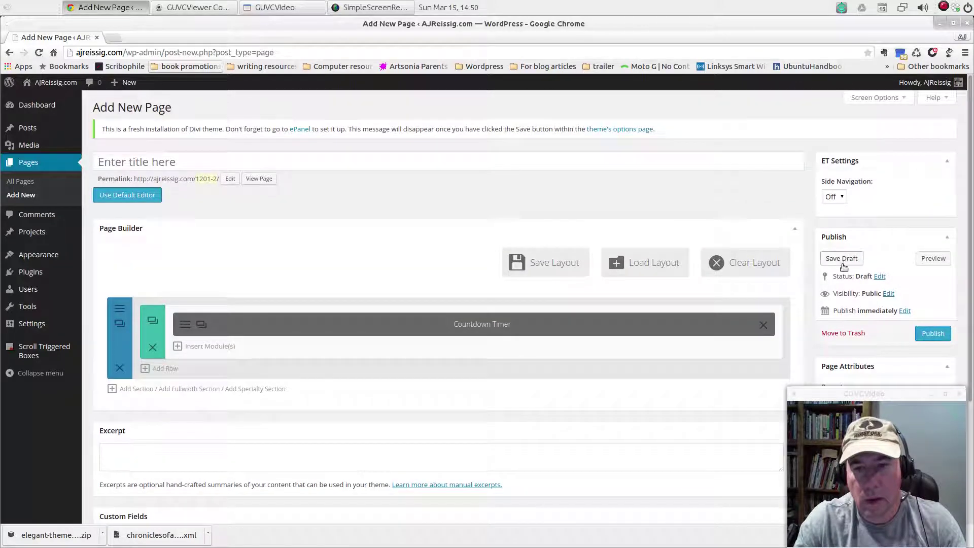
{"action": "left_click", "coordinate": [842, 262]}
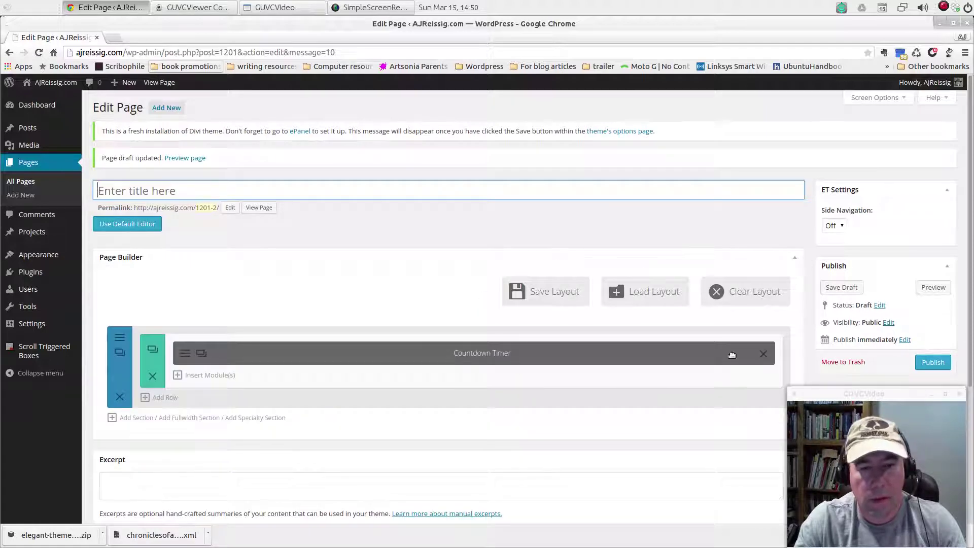
{"action": "scroll", "coordinate": [732, 355], "scroll_direction": "down", "scroll_amount": 1}
Step: Preview the draft in a new tab, showing the countdown without header or sidebar
{"action": "left_click", "coordinate": [933, 259]}
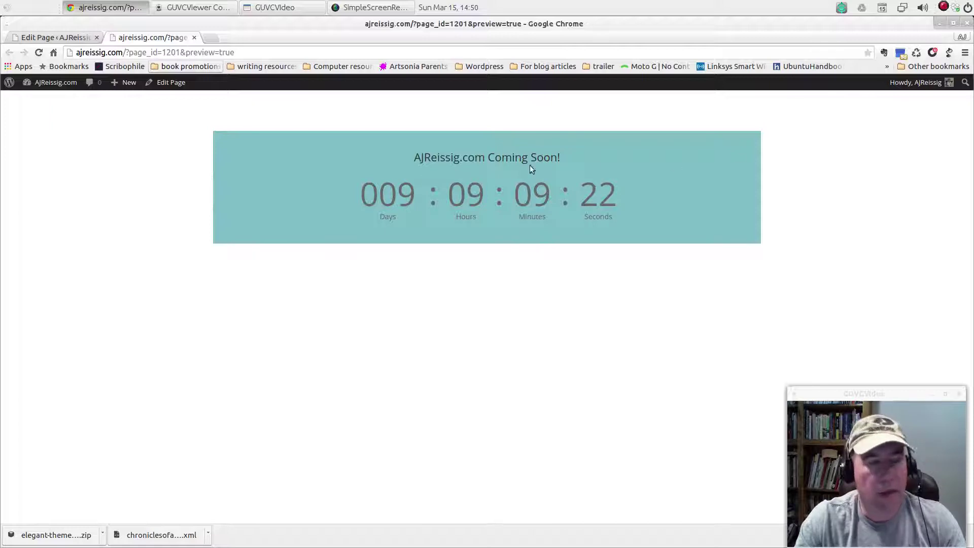
Step: Close the preview and delete an accidentally duplicated countdown timer module
{"action": "left_click", "coordinate": [193, 37]}
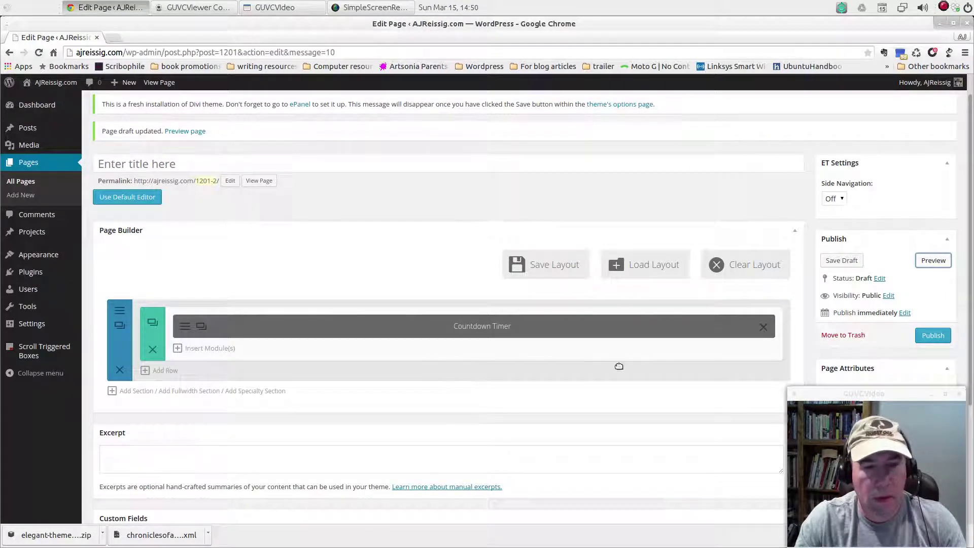
{"action": "left_click", "coordinate": [201, 327]}
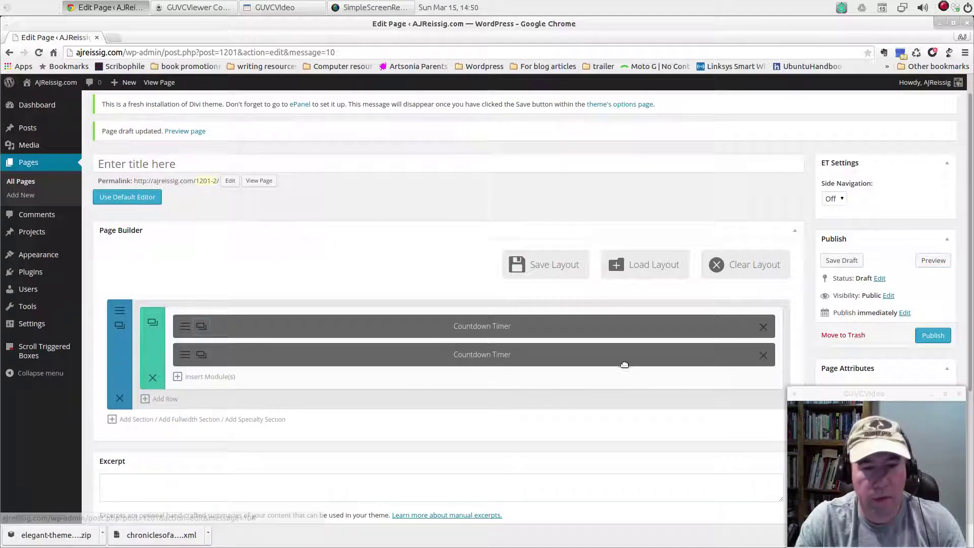
{"action": "left_click", "coordinate": [763, 354]}
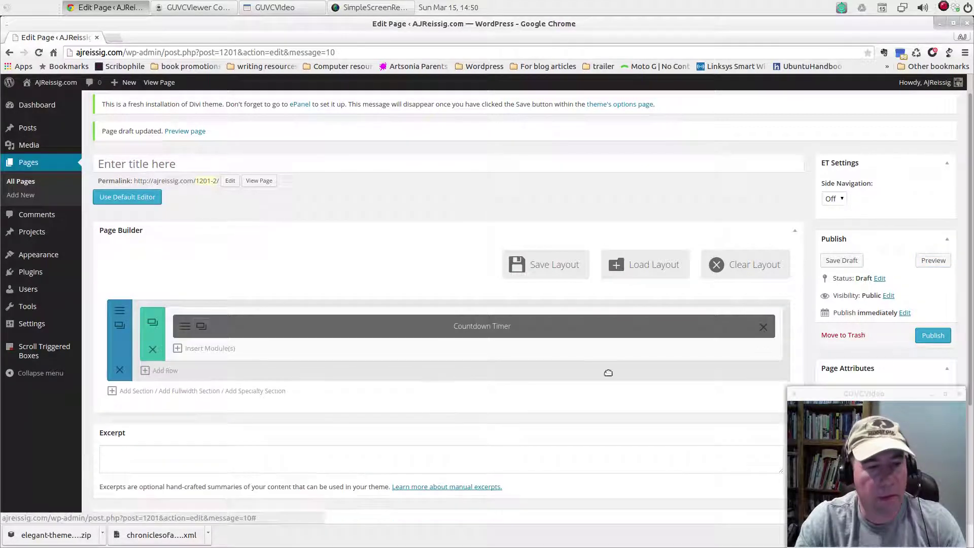
Step: Set the countdown timer's Use Background Color to No and save the module
{"action": "left_click", "coordinate": [186, 327]}
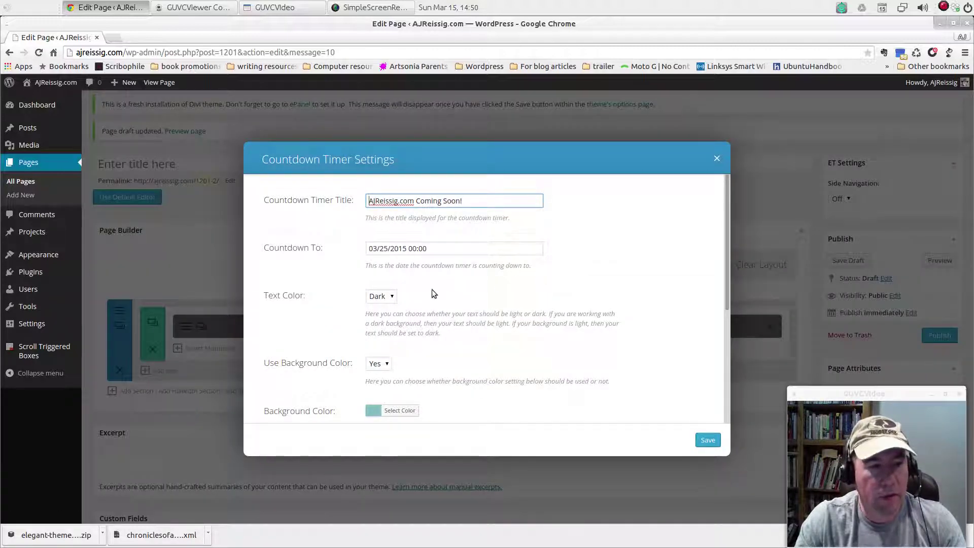
{"action": "scroll", "coordinate": [576, 330], "scroll_direction": "down", "scroll_amount": 3}
{"action": "scroll", "coordinate": [576, 332], "scroll_direction": "up", "scroll_amount": 3}
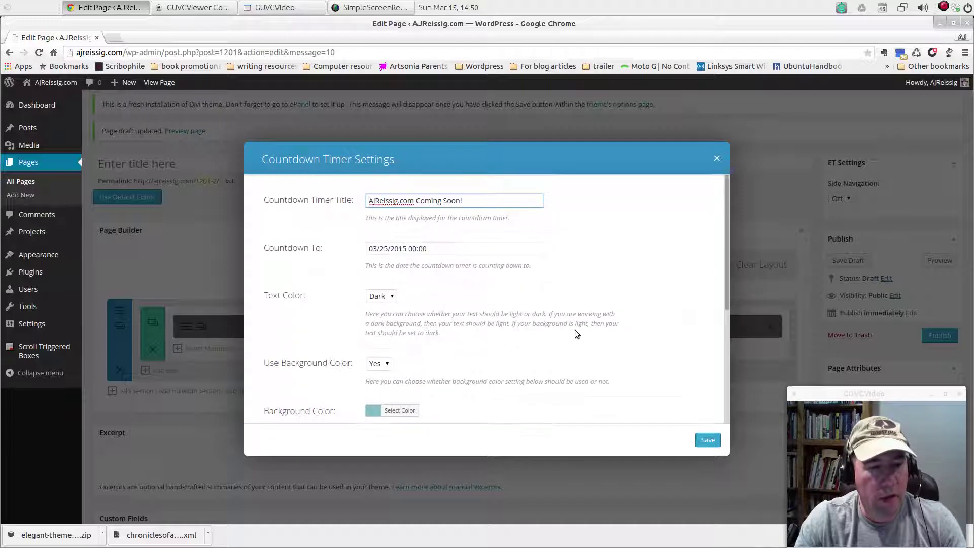
{"action": "scroll", "coordinate": [576, 333], "scroll_direction": "down", "scroll_amount": 3}
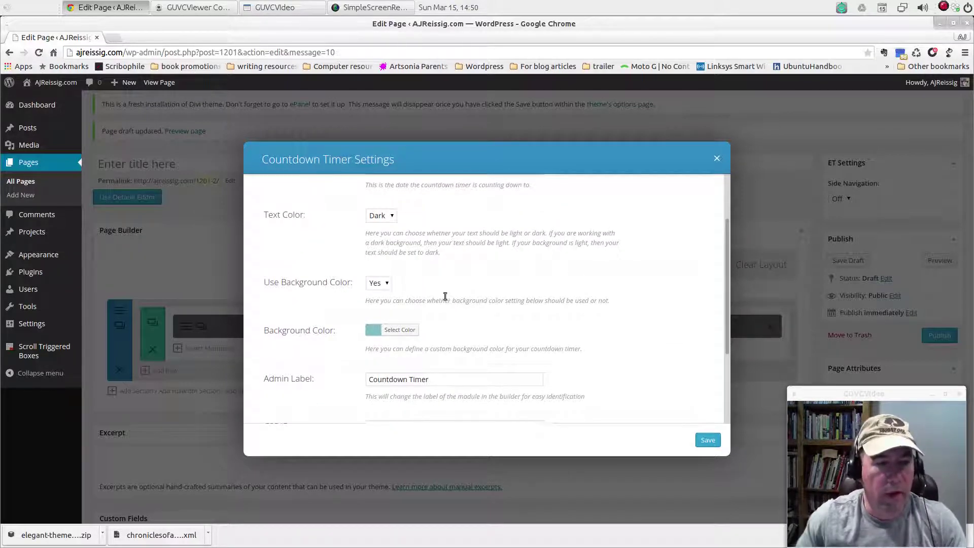
{"action": "left_click", "coordinate": [389, 284]}
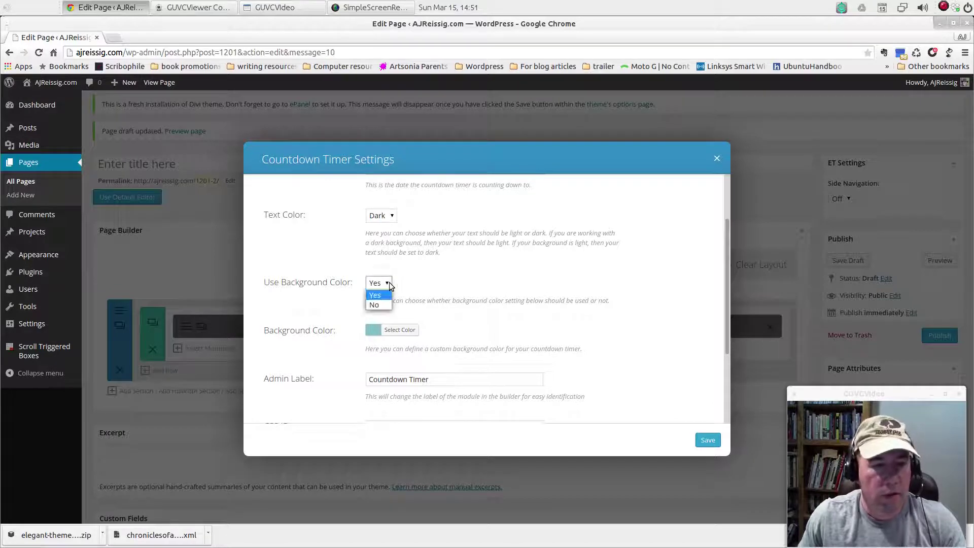
{"action": "left_click", "coordinate": [382, 303]}
{"action": "scroll", "coordinate": [651, 347], "scroll_direction": "down", "scroll_amount": 3}
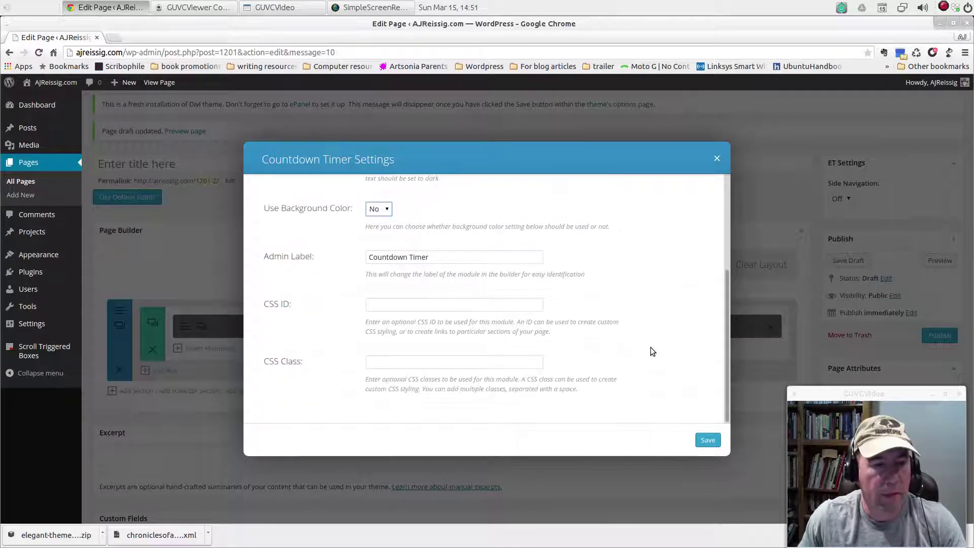
{"action": "left_click", "coordinate": [706, 442]}
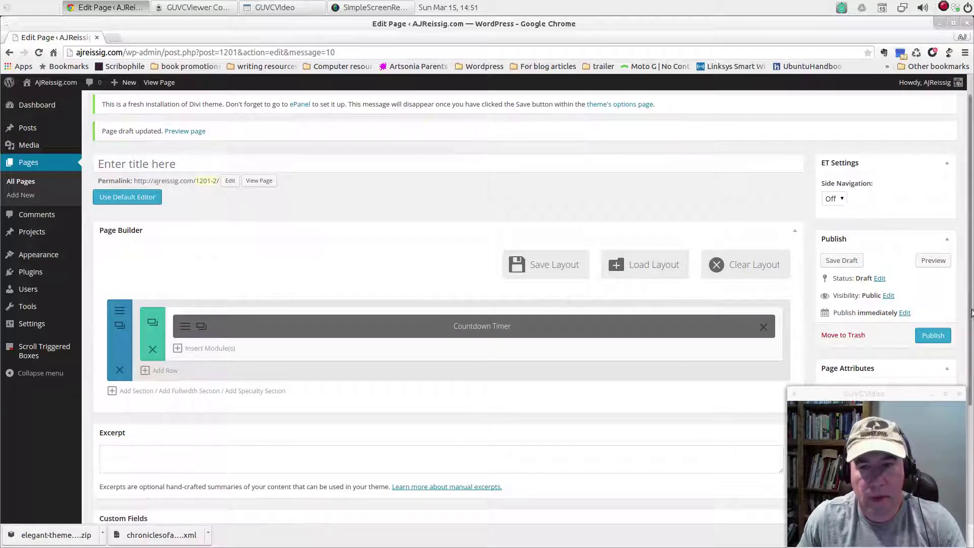
Step: Preview the page without the timer background, then return to the editor
{"action": "left_click", "coordinate": [933, 260]}
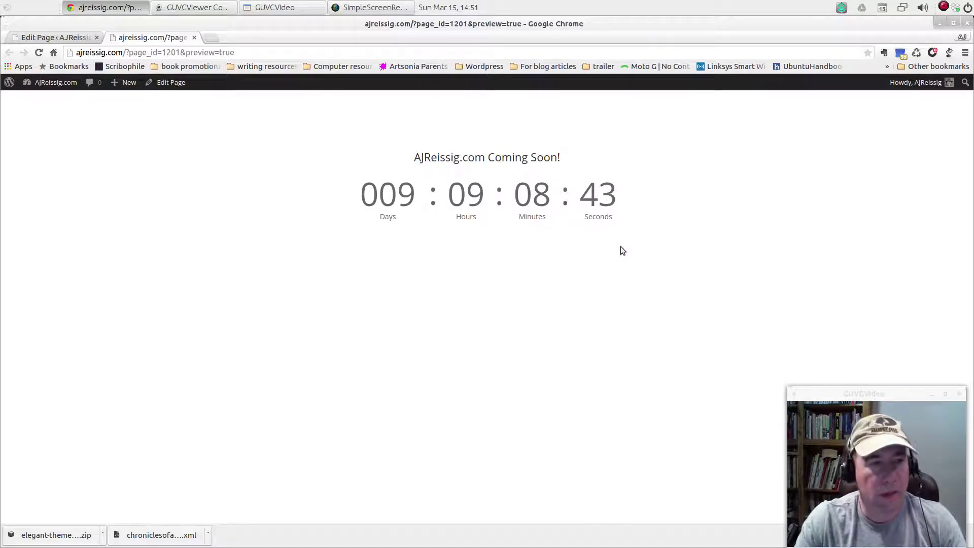
{"action": "left_click", "coordinate": [194, 38]}
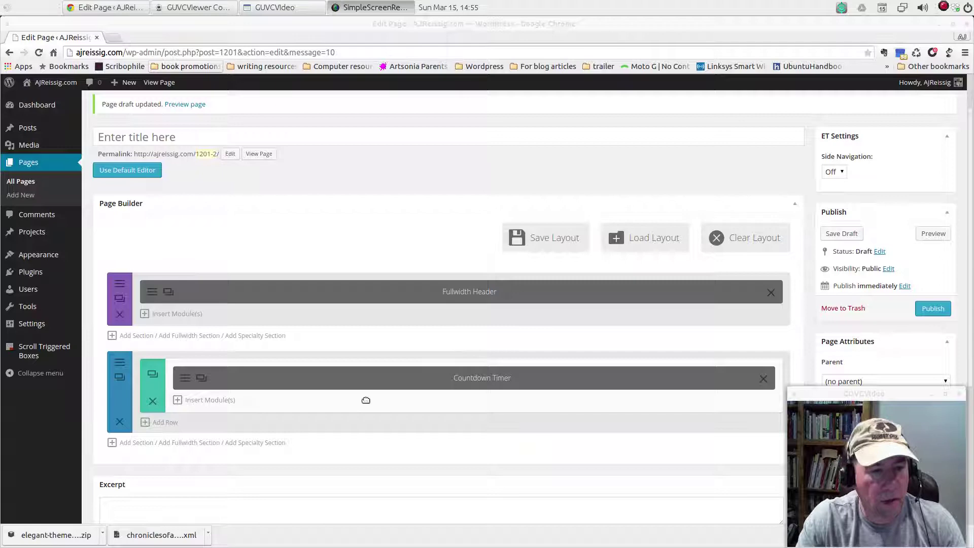
Step: Add a Divider module to the countdown timer's row
{"action": "left_click", "coordinate": [195, 400]}
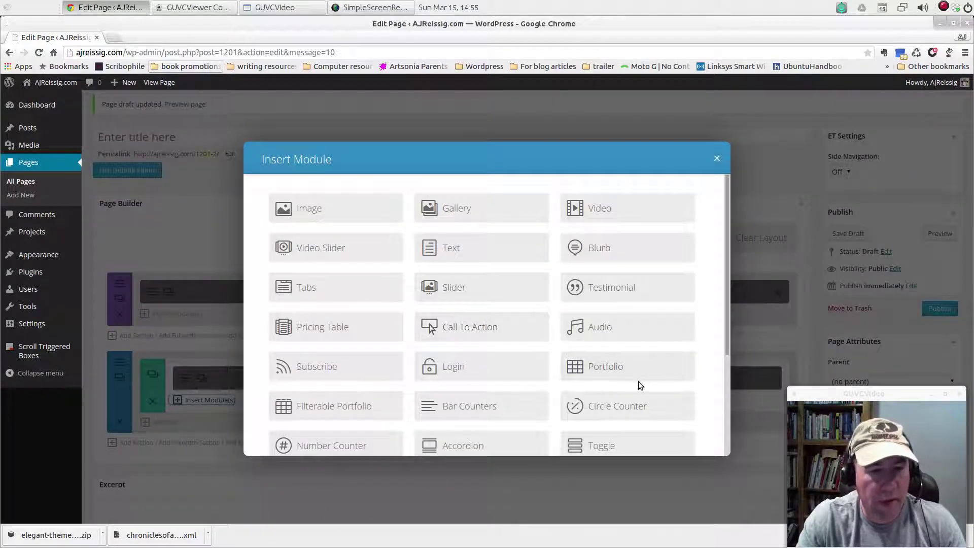
{"action": "scroll", "coordinate": [597, 383], "scroll_direction": "down", "scroll_amount": 3}
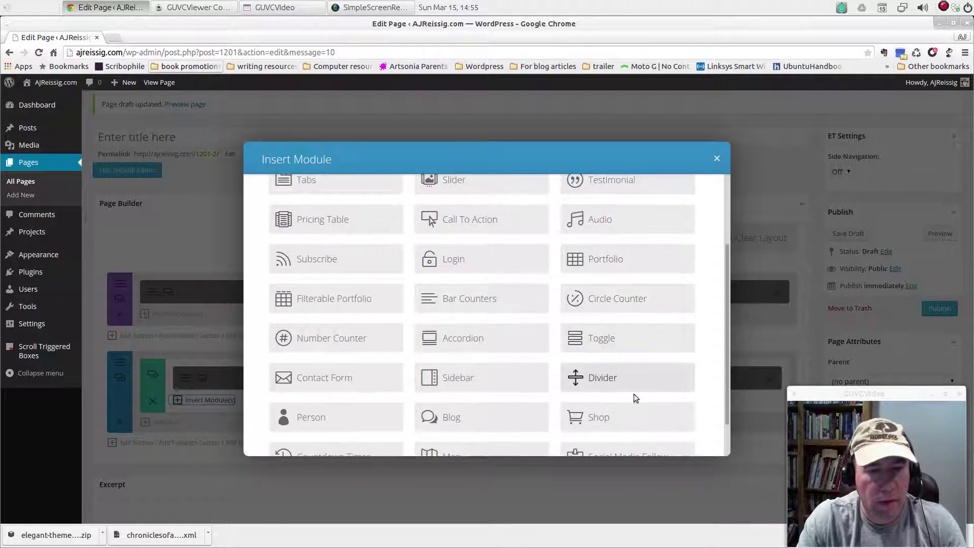
{"action": "left_click", "coordinate": [604, 378]}
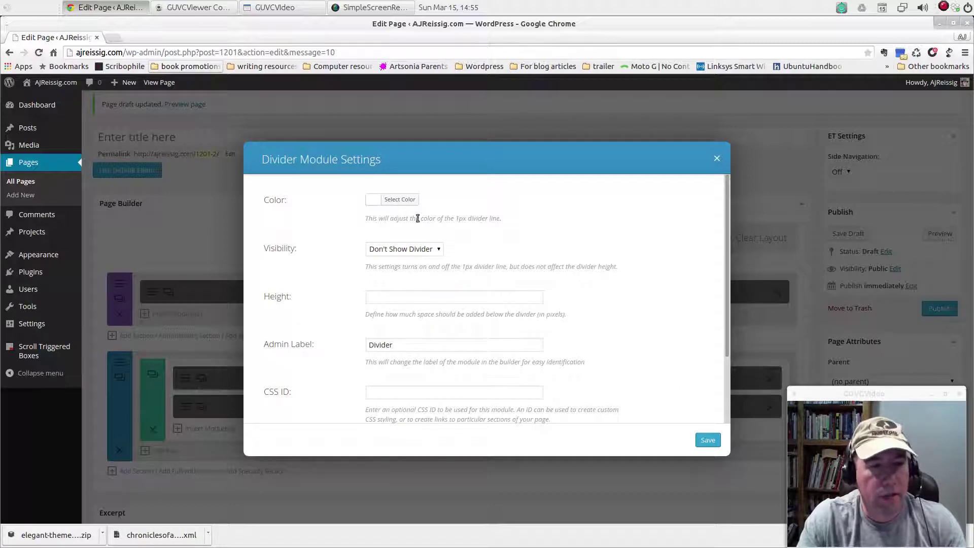
Step: Make the divider a visible black line of height 5, then move it above the Countdown Timer
{"action": "left_click", "coordinate": [400, 200]}
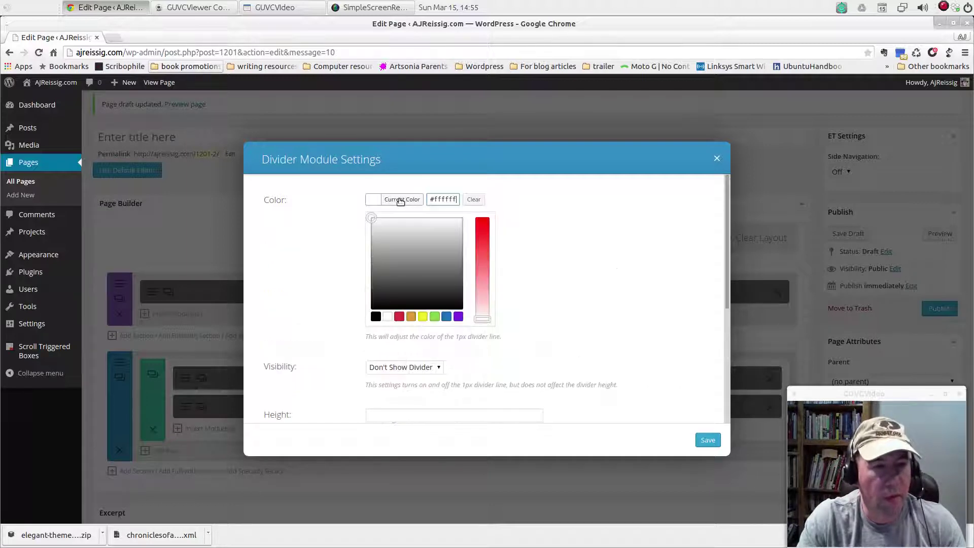
{"action": "left_click", "coordinate": [376, 317]}
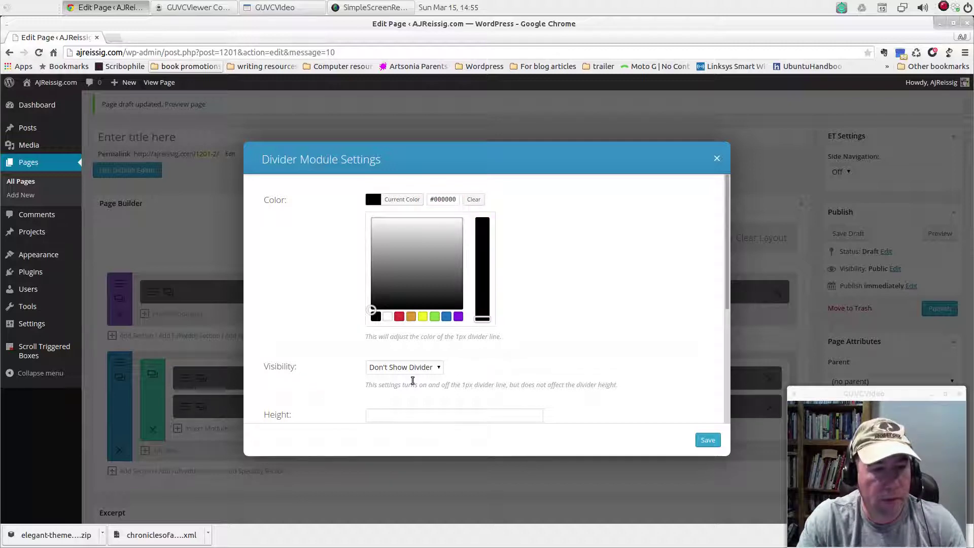
{"action": "left_click", "coordinate": [436, 368]}
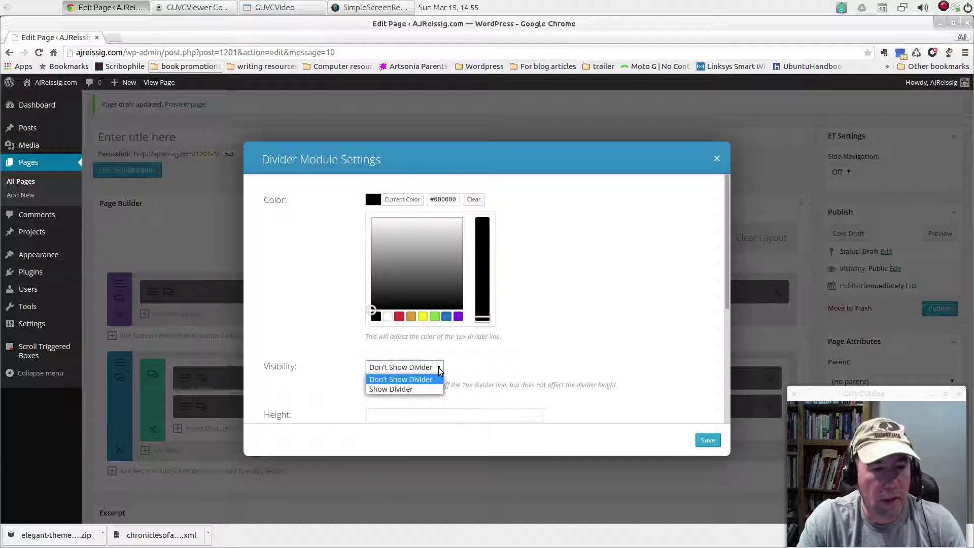
{"action": "left_click", "coordinate": [424, 390]}
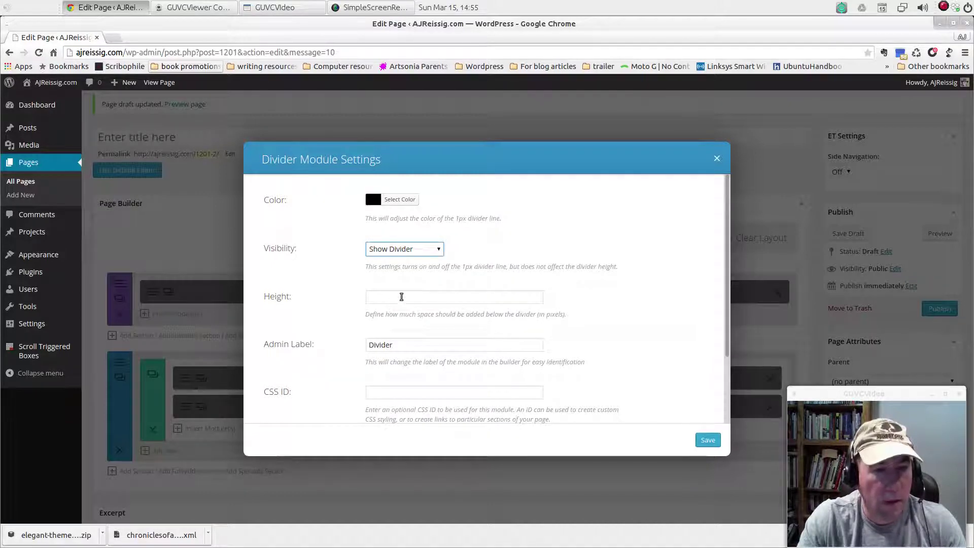
{"action": "left_click", "coordinate": [401, 297]}
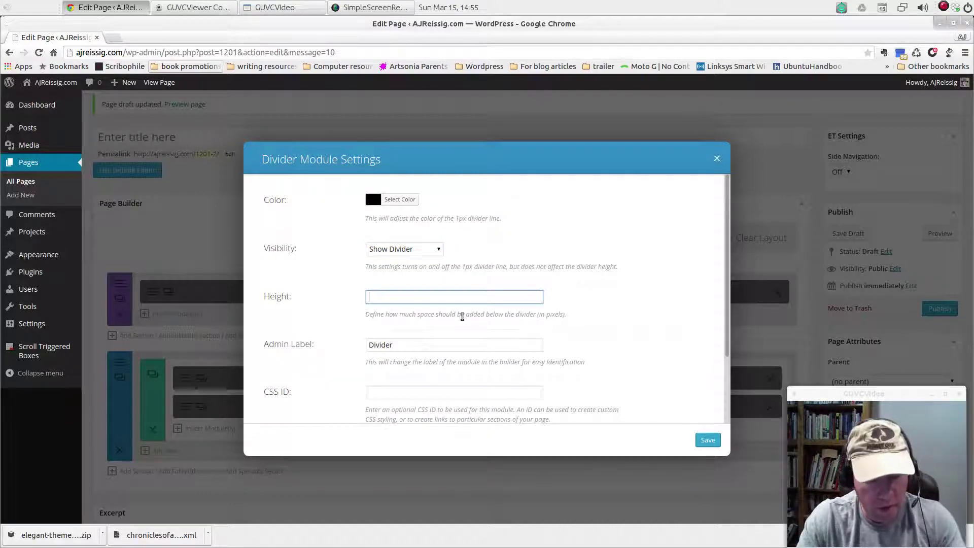
{"action": "type", "text": "5"}
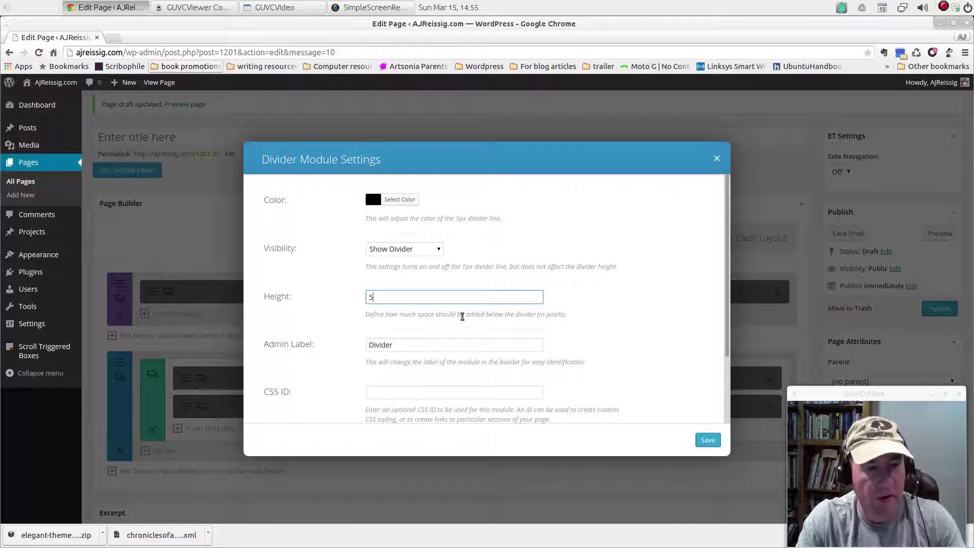
{"action": "left_click", "coordinate": [449, 343]}
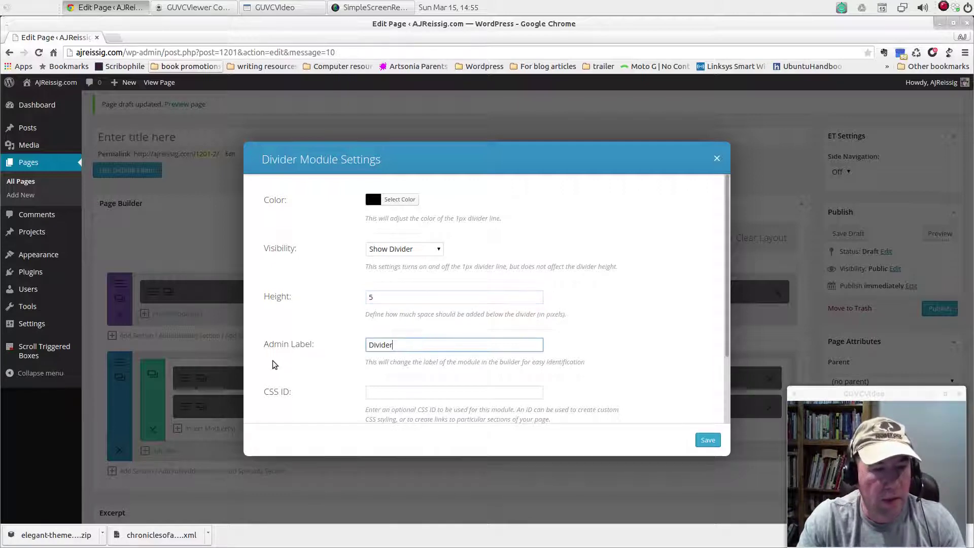
{"action": "left_click", "coordinate": [708, 441]}
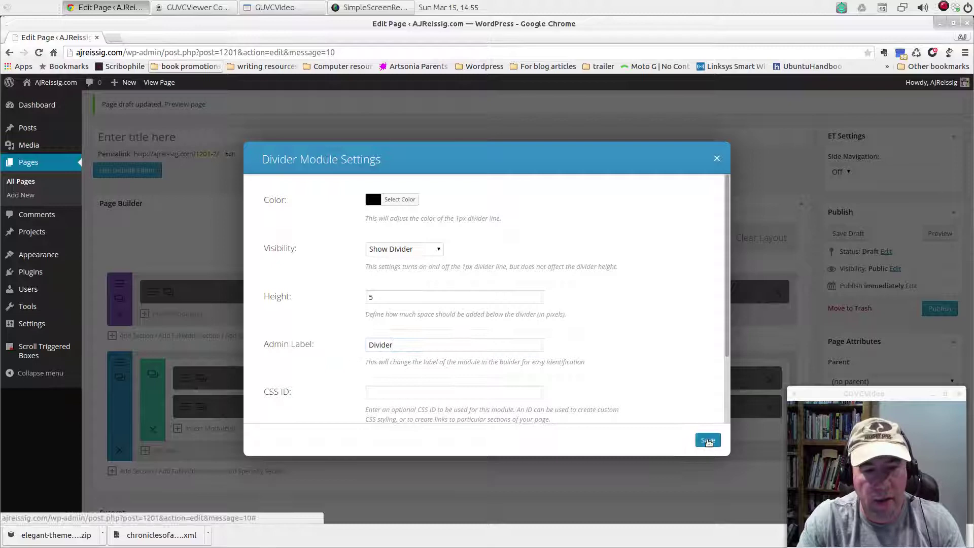
{"action": "left_click_drag", "start_coordinate": [452, 404], "coordinate": [457, 377]}
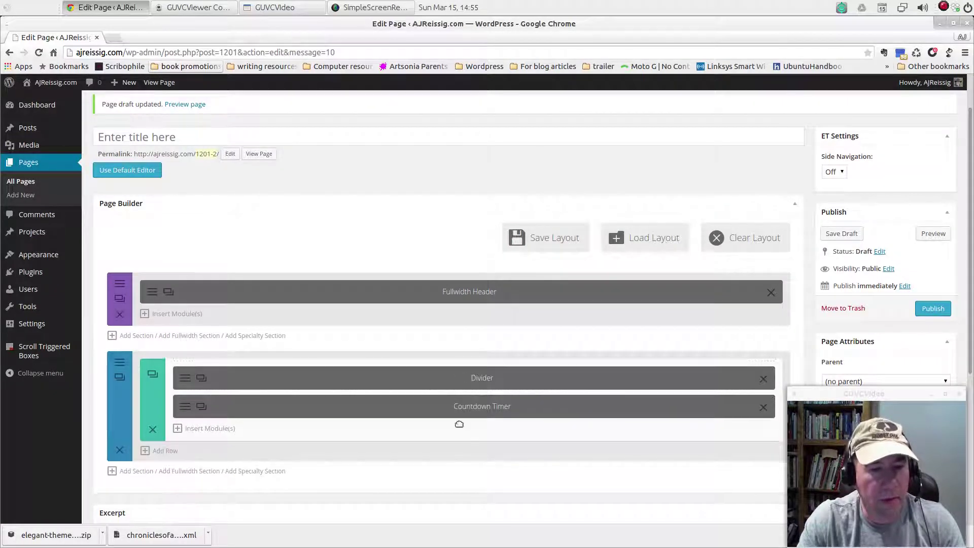
Step: Save the page as a draft and preview it in a new tab
{"action": "left_click", "coordinate": [839, 237]}
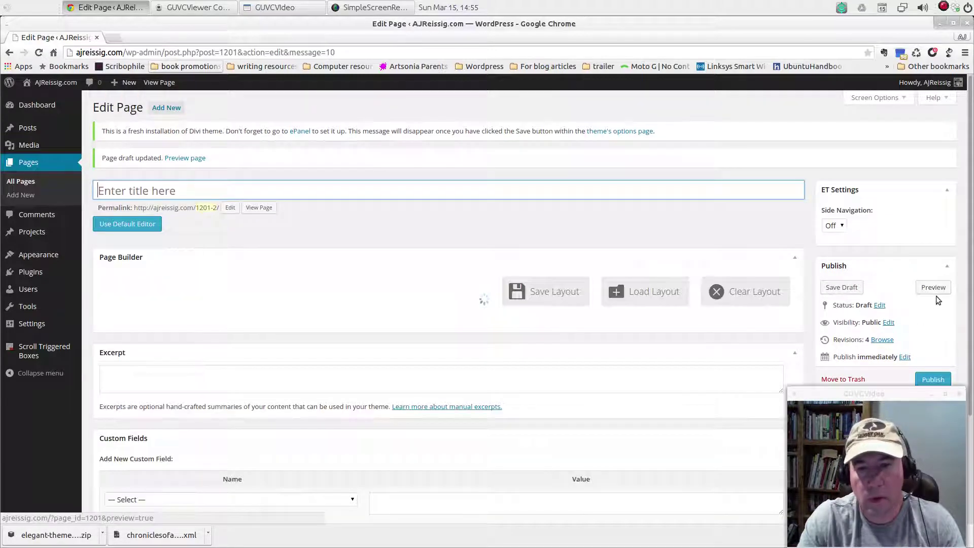
{"action": "left_click", "coordinate": [933, 288]}
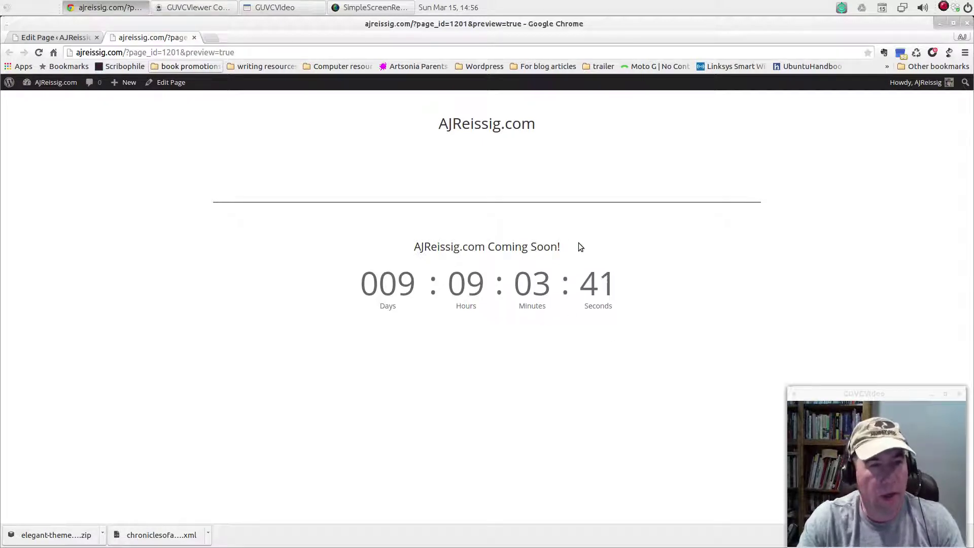
Step: Back in the editor, title the page 'COUNTDOWN TO LAUNCH' and publish it
{"action": "left_click", "coordinate": [194, 38]}
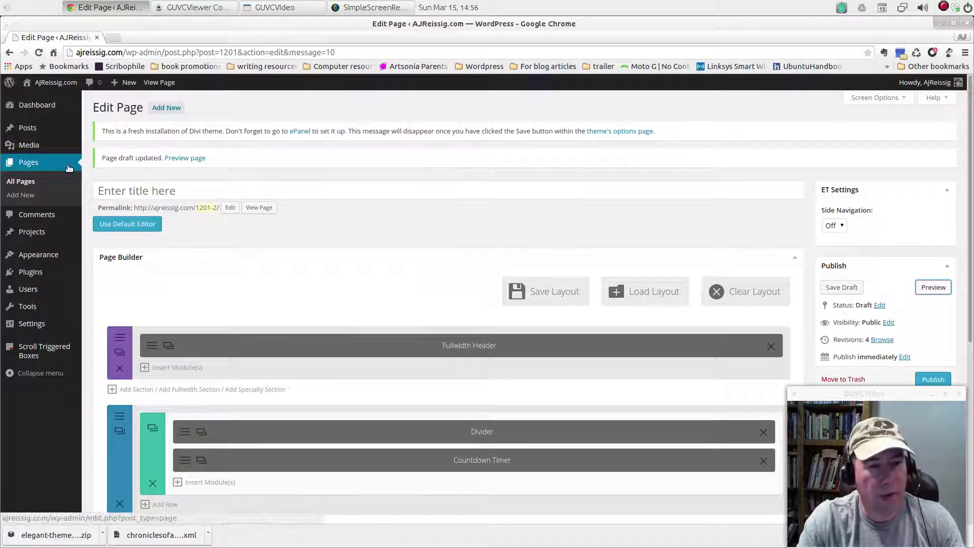
{"action": "left_click", "coordinate": [195, 190]}
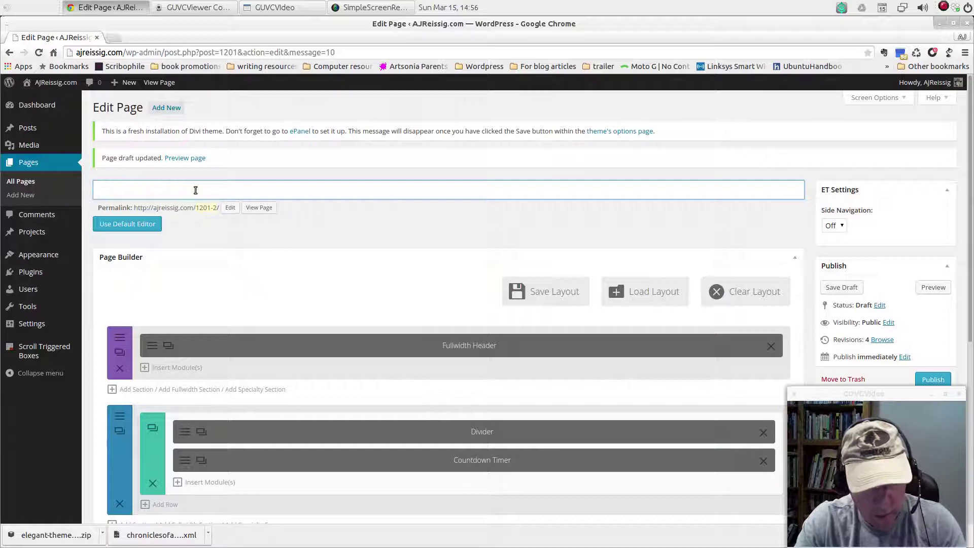
{"action": "type", "text": "COUNT"}
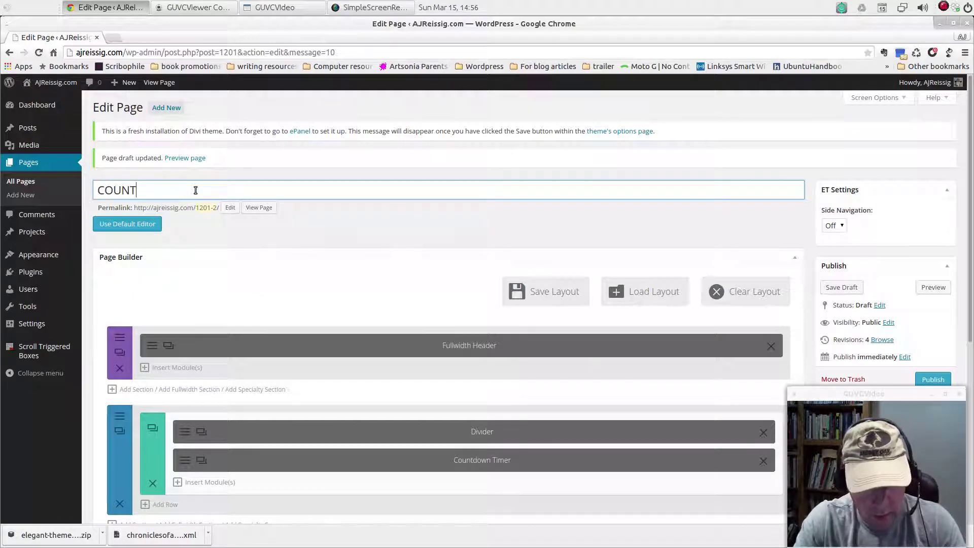
{"action": "type", "text": "DOWN "}
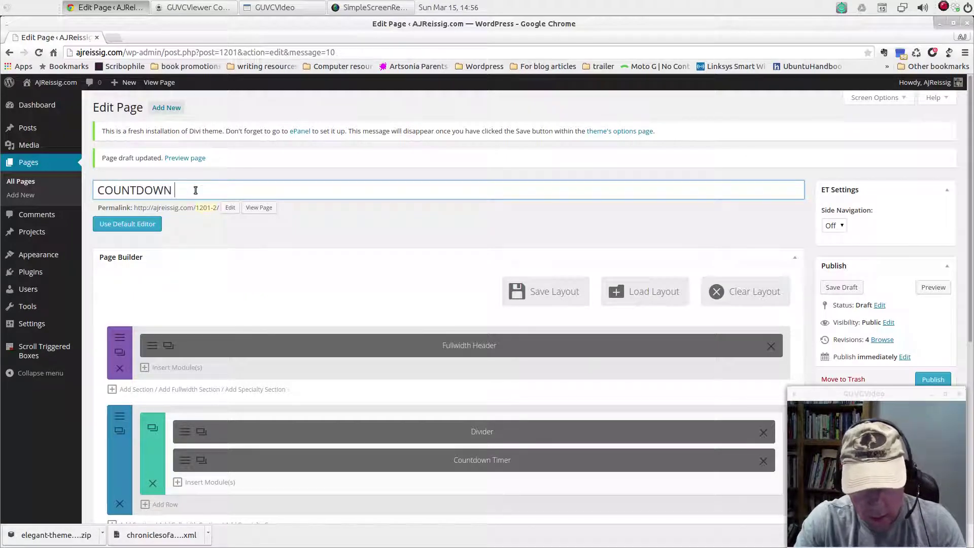
{"action": "type", "text": "TO LAUNCH"}
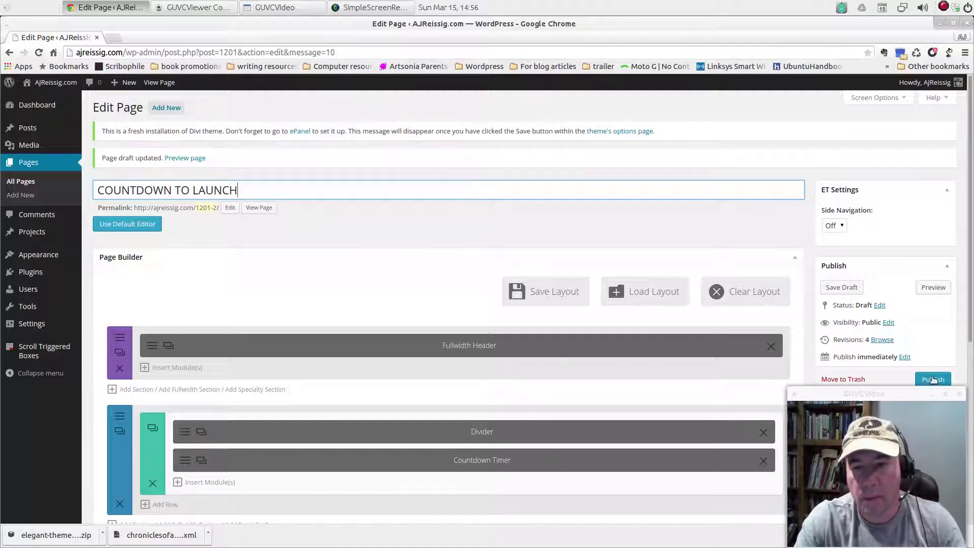
{"action": "left_click", "coordinate": [933, 381]}
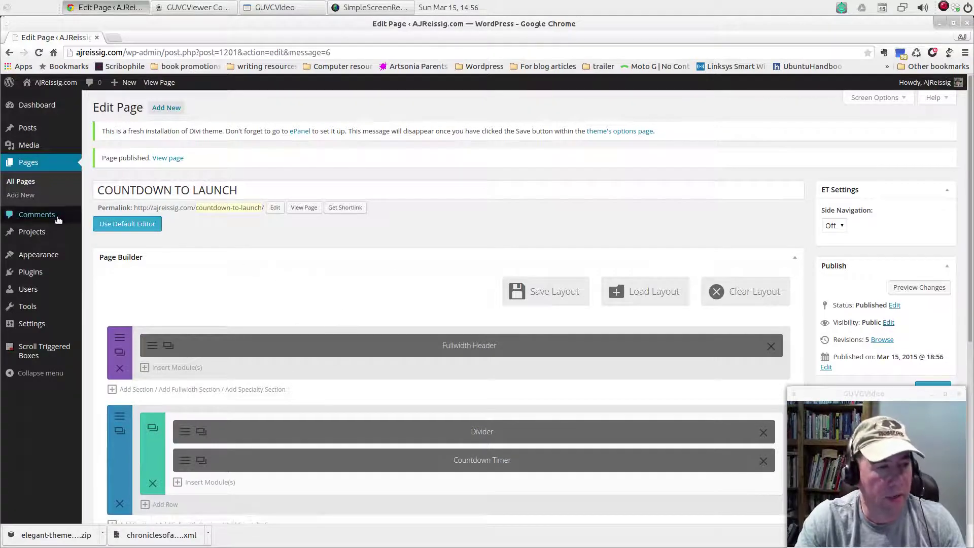
Step: In Customize, set the static front page to COUNTDOWN TO LAUNCH and Save & Publish
{"action": "mouse_move", "coordinate": [46, 254]}
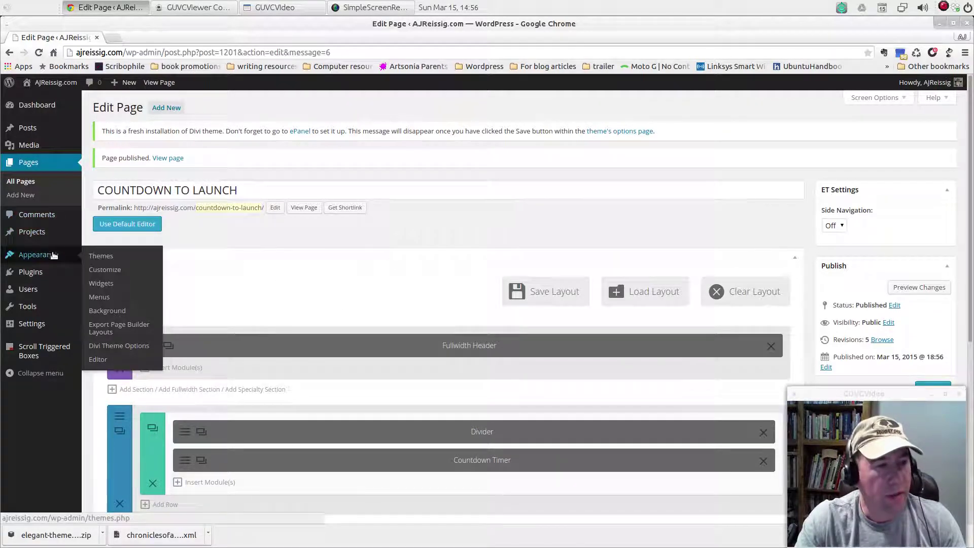
{"action": "left_click", "coordinate": [128, 262]}
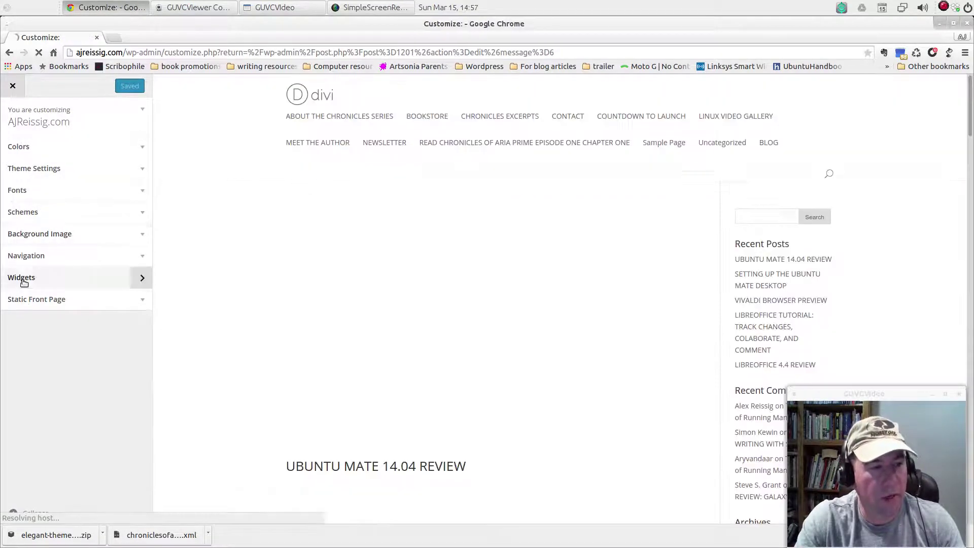
{"action": "left_click", "coordinate": [143, 300]}
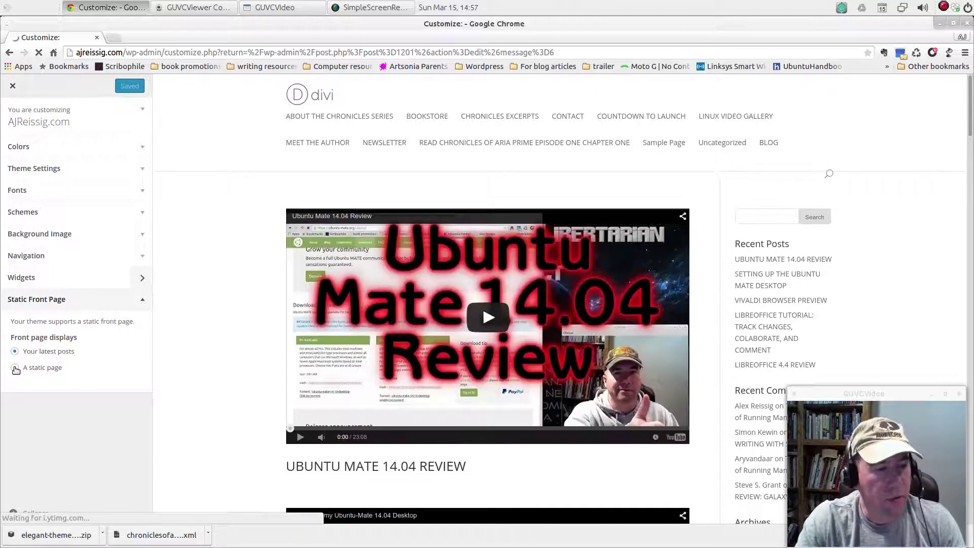
{"action": "left_click", "coordinate": [14, 368]}
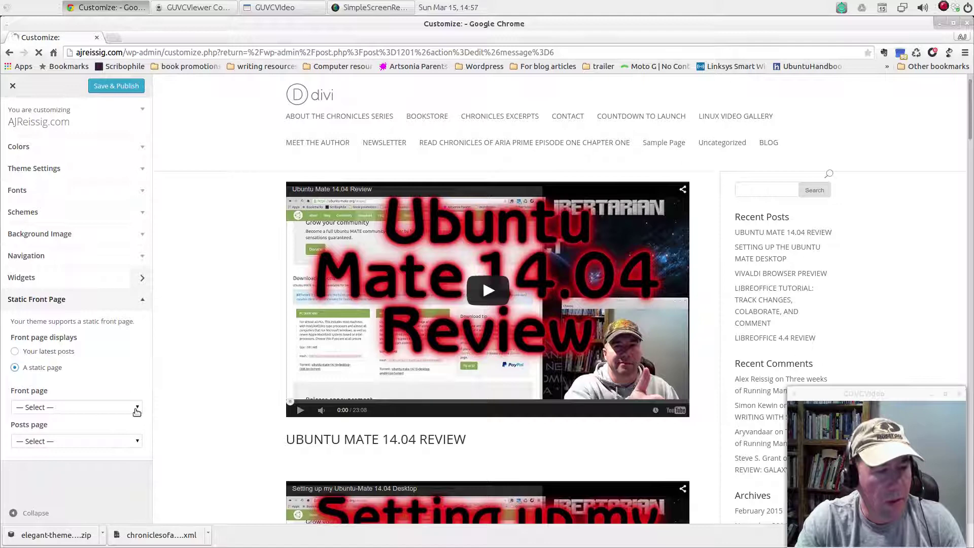
{"action": "left_click", "coordinate": [136, 408]}
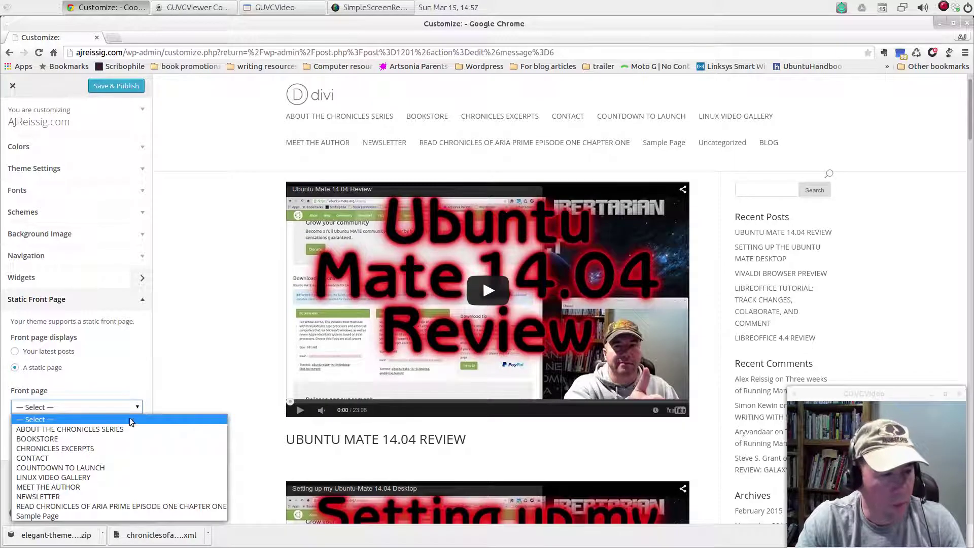
{"action": "left_click", "coordinate": [101, 468]}
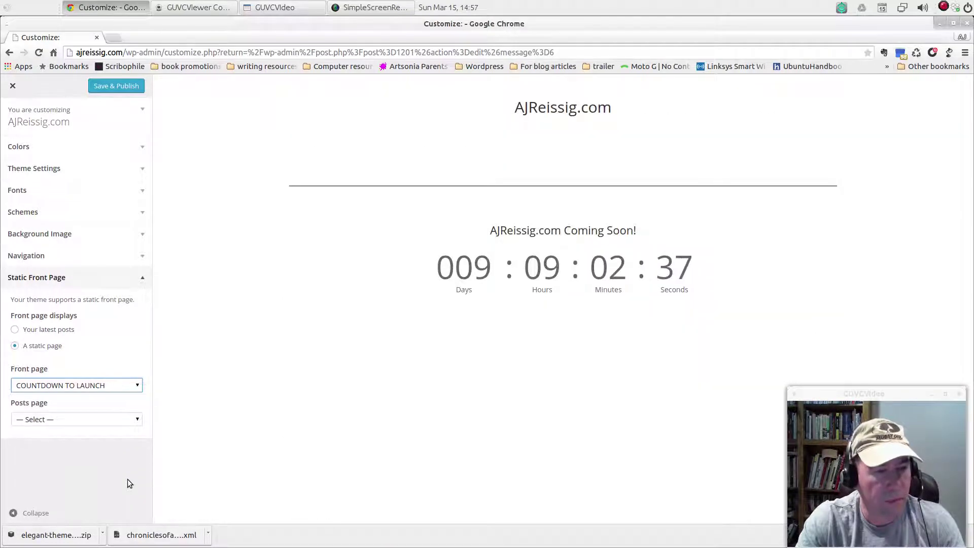
{"action": "left_click", "coordinate": [120, 86]}
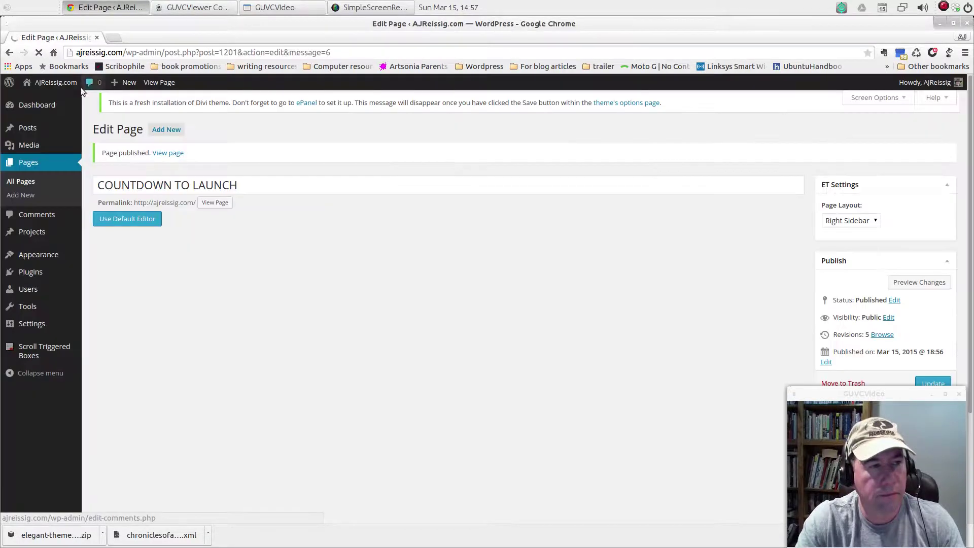
Step: Open Visit Site from the admin bar in a new tab and switch to it
{"action": "mouse_move", "coordinate": [57, 86]}
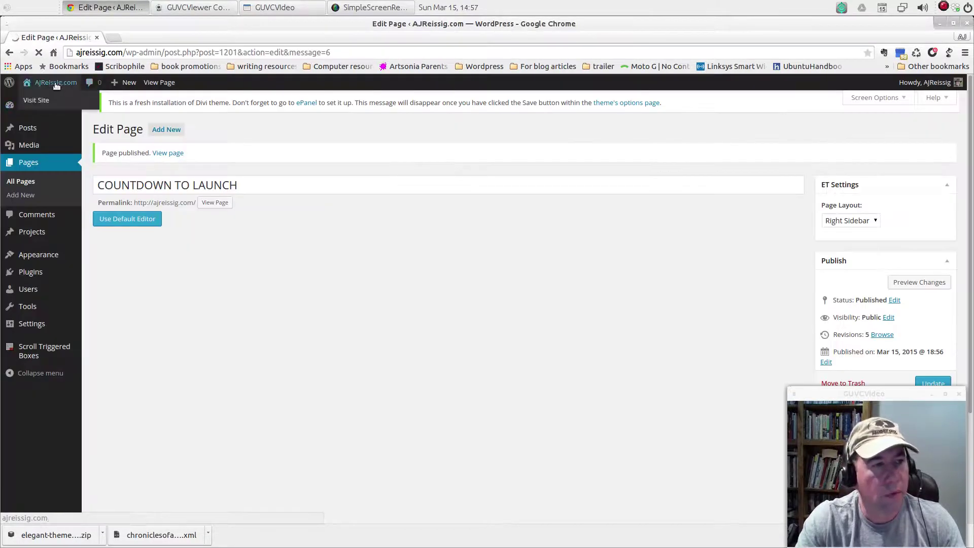
{"action": "right_click", "coordinate": [42, 101]}
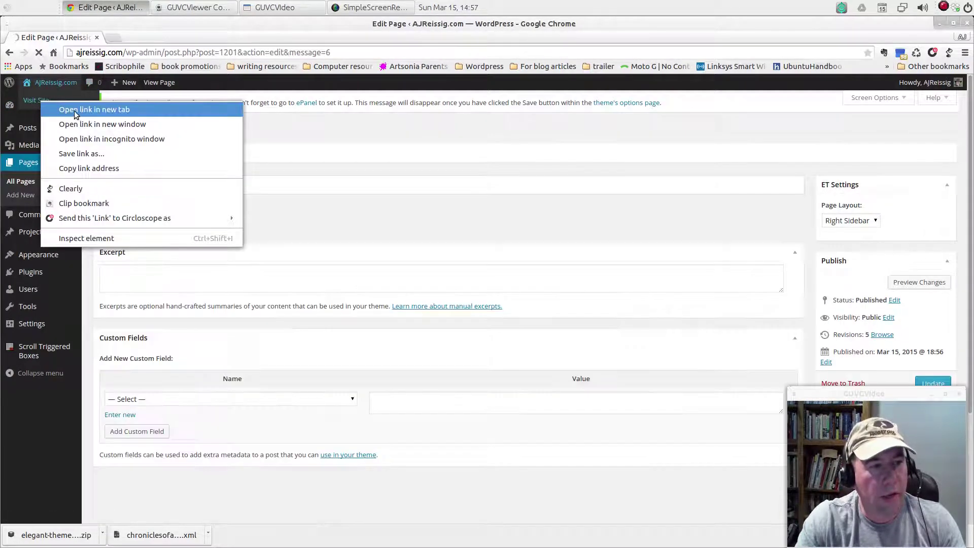
{"action": "left_click", "coordinate": [76, 109]}
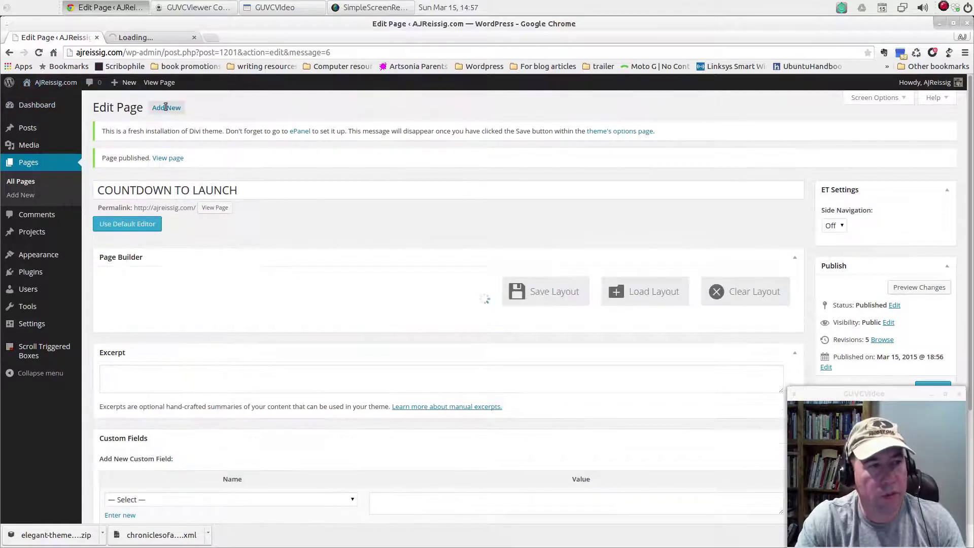
{"action": "left_click", "coordinate": [166, 37]}
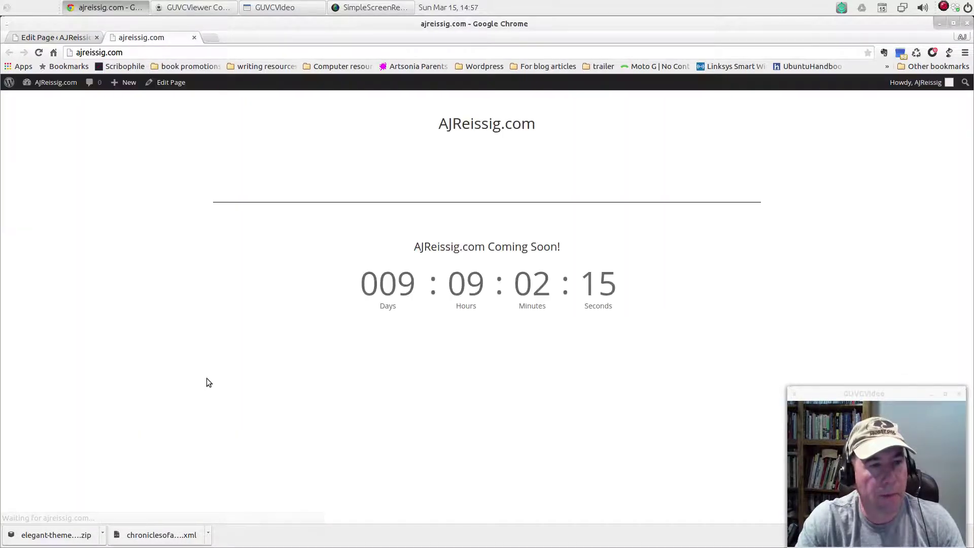